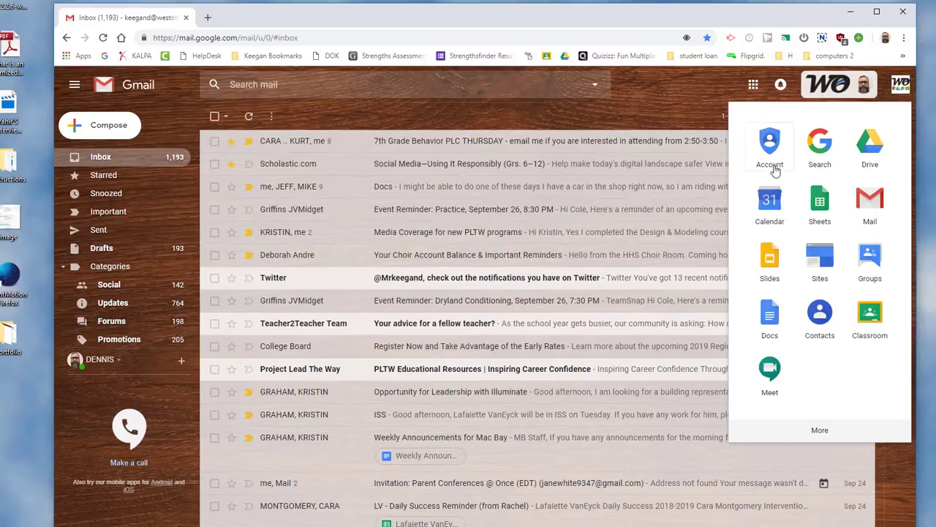
- Launch Google Sheets in a new tab from Gmail's apps list
left_click(821, 203)
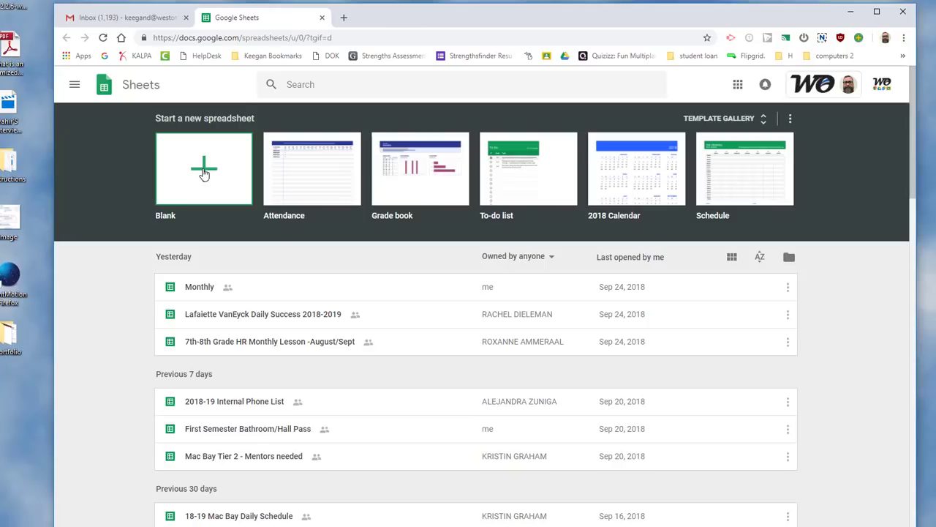
- Create a blank spreadsheet and replace 'Untitled spreadsheet' with the author's full name as its title
left_click(204, 174)
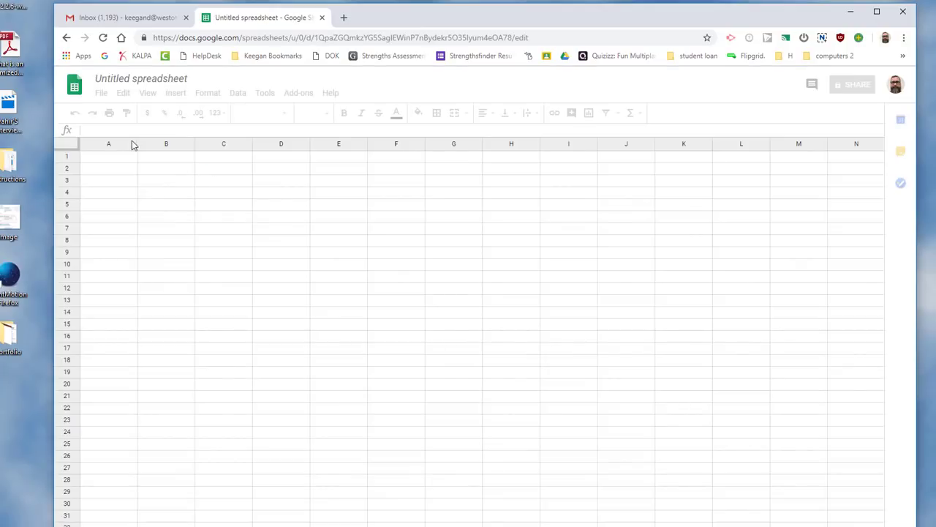
left_click(168, 77)
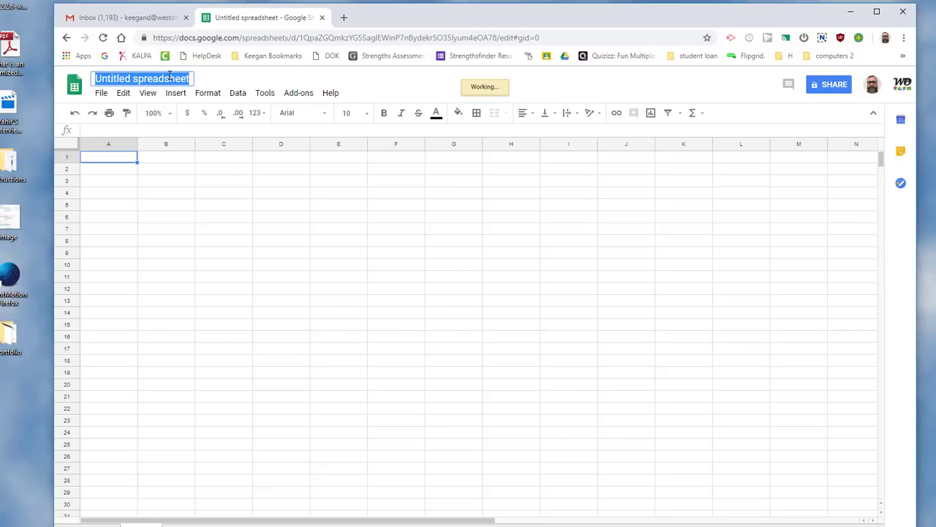
type("Mike")
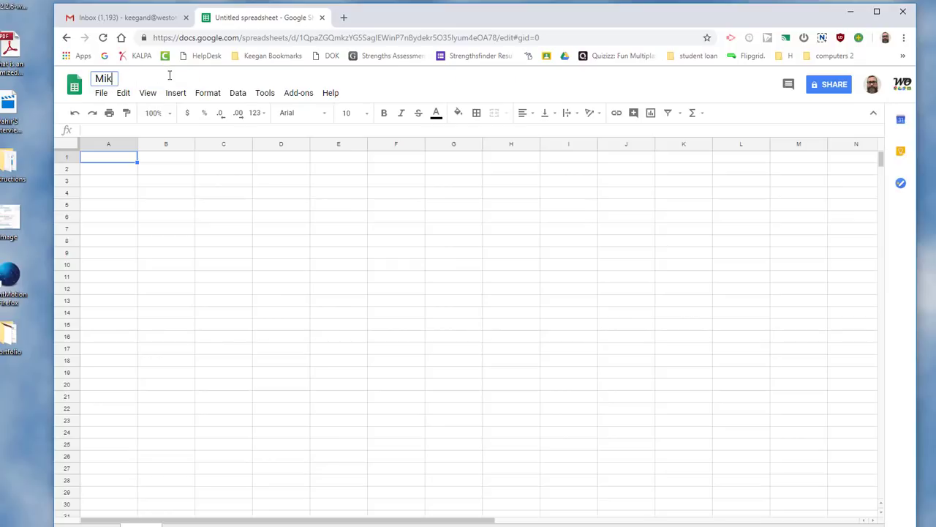
key("BackSpace")
key("BackSpace")
key("BackSpace")
key("BackSpace")
type("Dennis")
key("BackSpace")
key("BackSpace")
key("BackSpace")
type("nis Keegan")
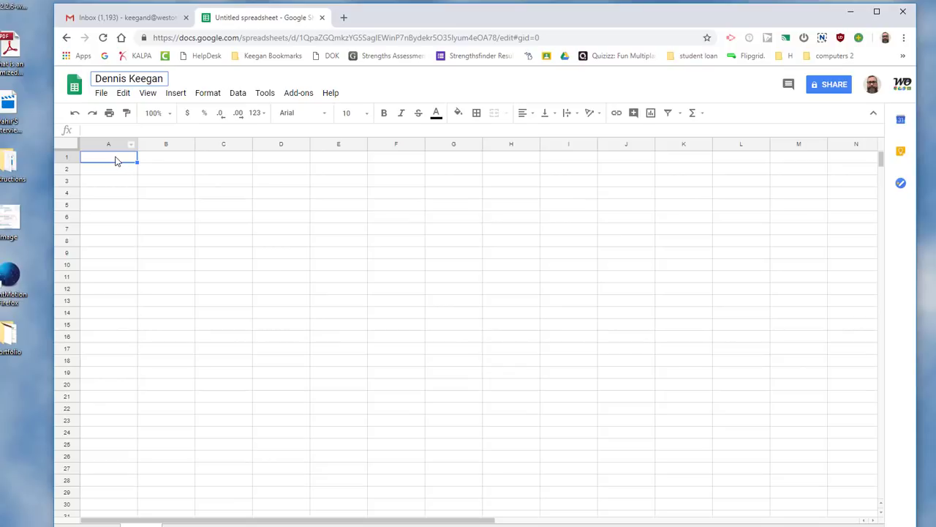
left_click(112, 161)
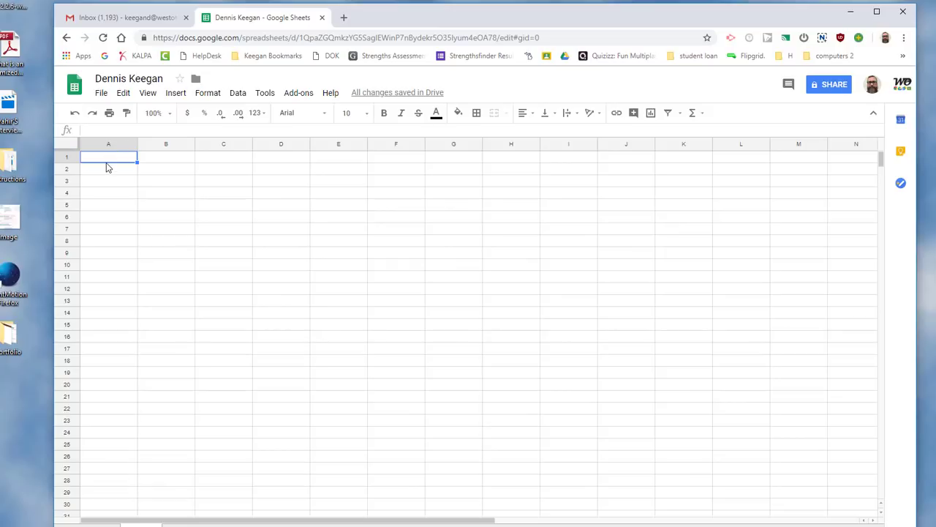
left_click(107, 172)
- Enter the author's full name in cell A1
left_click(106, 158)
type("Dennis Keegan")
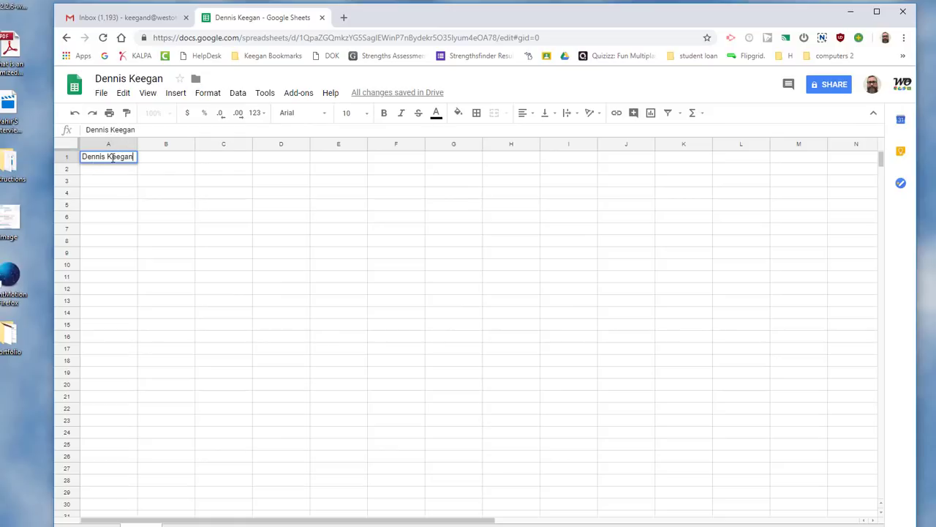
left_click(111, 180)
- Merge cells A1 through F1 and centre the name across them
left_click(110, 160)
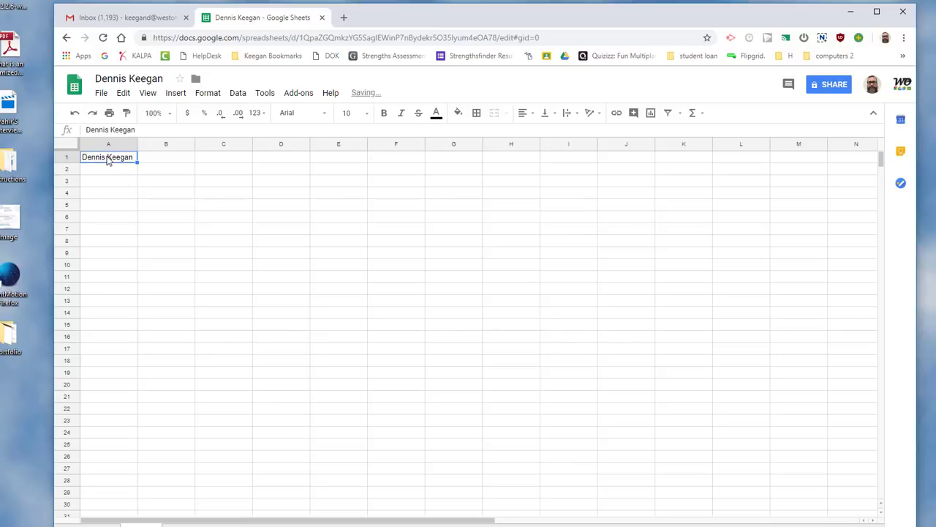
left_click_drag(111, 163, 392, 166)
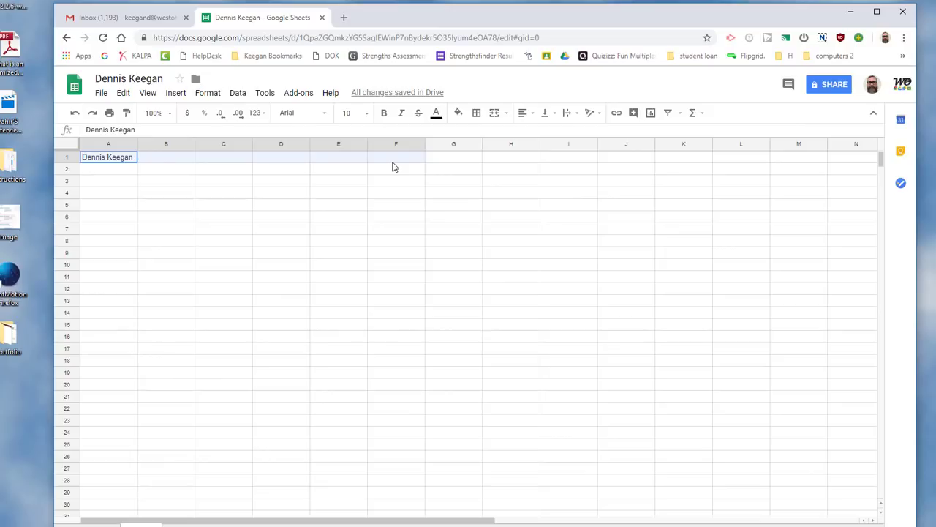
mouse_move(392, 166)
left_mouse_down()
mouse_move(361, 166)
mouse_move(399, 167)
left_mouse_up()
left_click(495, 116)
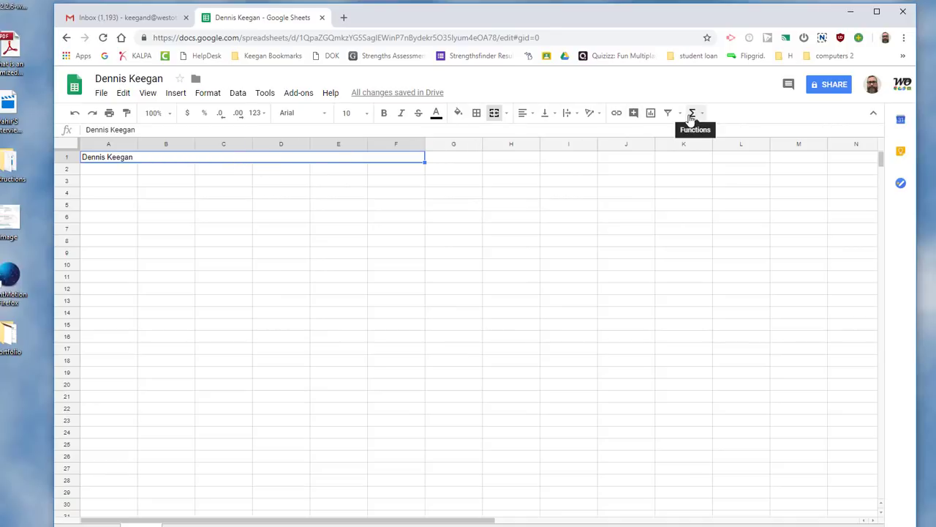
left_click(530, 117)
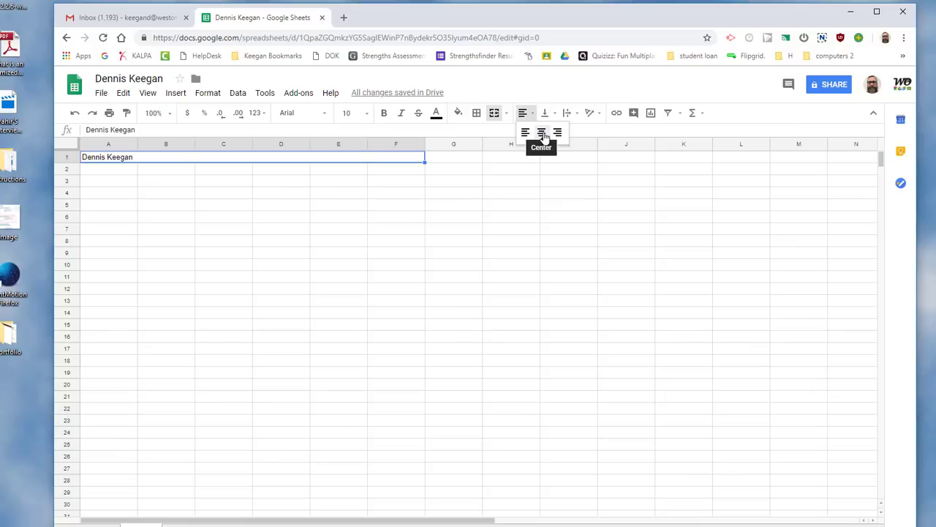
left_click(545, 136)
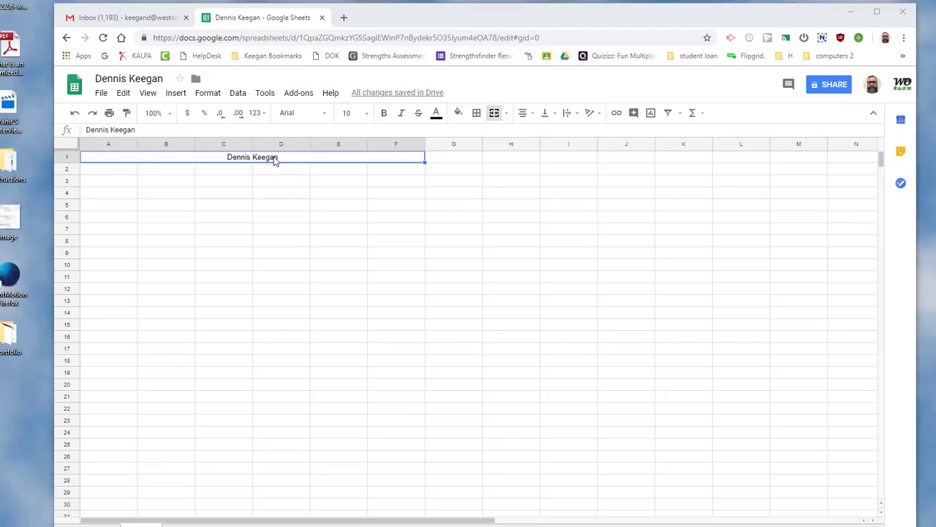
- Format the name banner as red Chewy size 24 on a light cornflower blue 2 fill
left_click(325, 115)
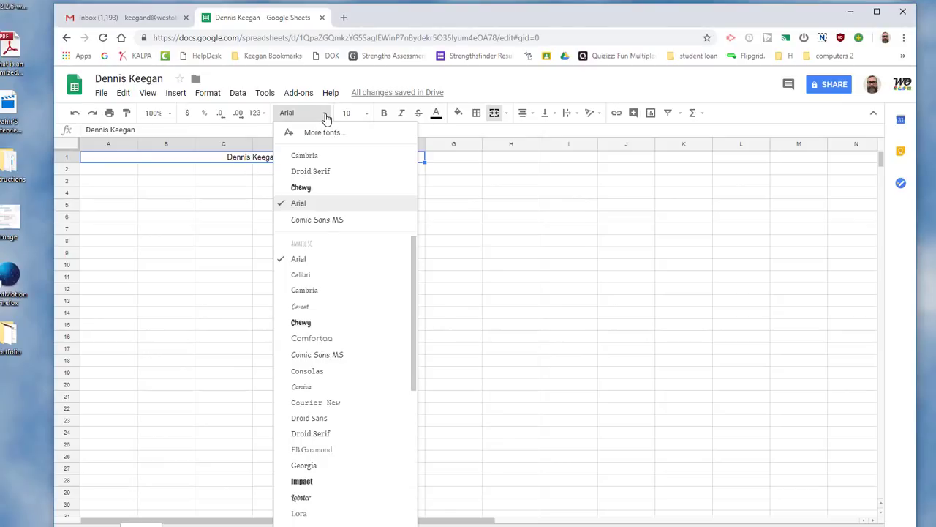
left_click(311, 188)
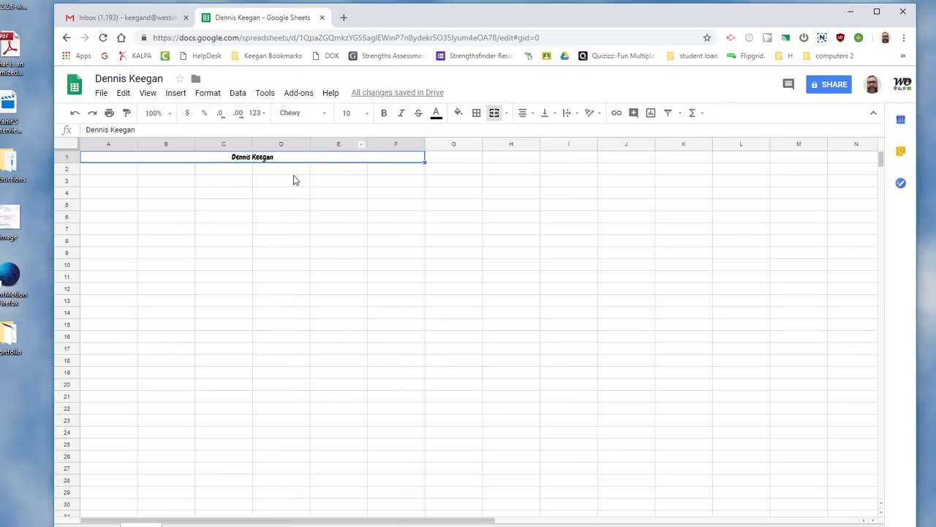
left_click(362, 115)
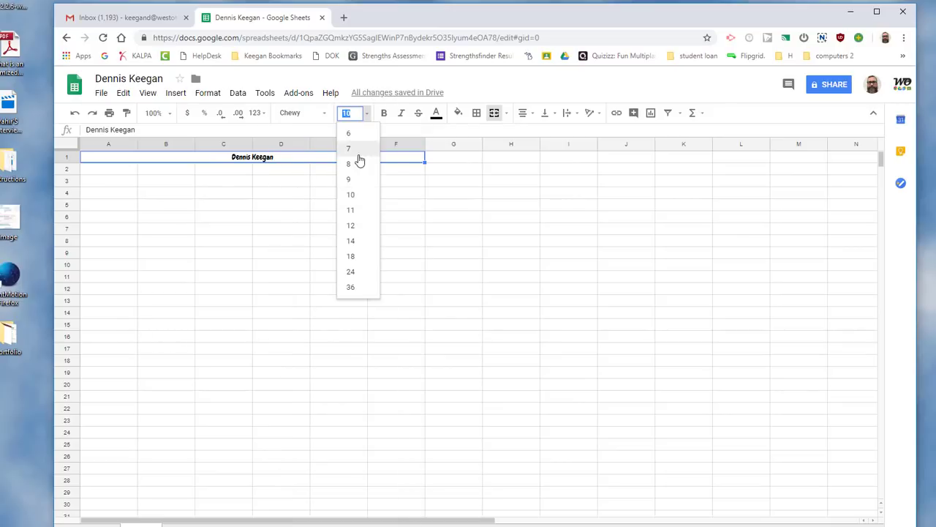
left_click(357, 271)
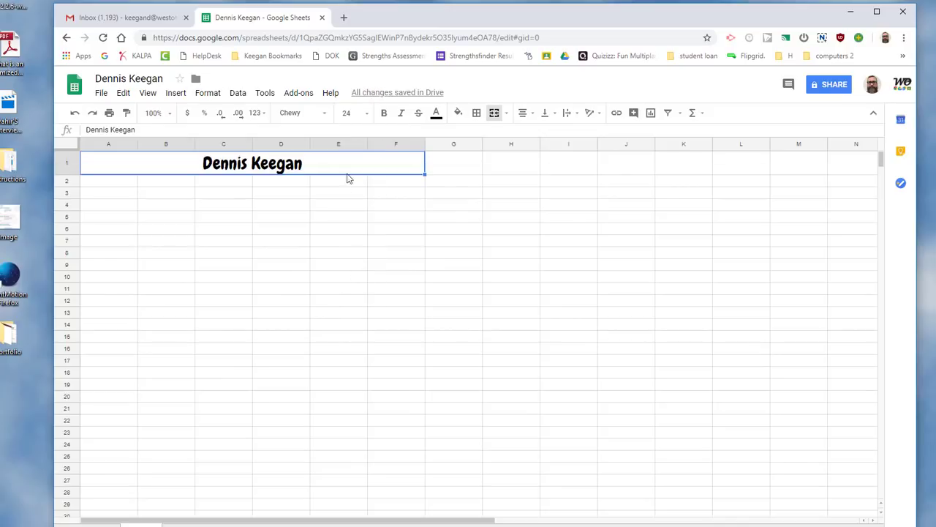
left_click(438, 114)
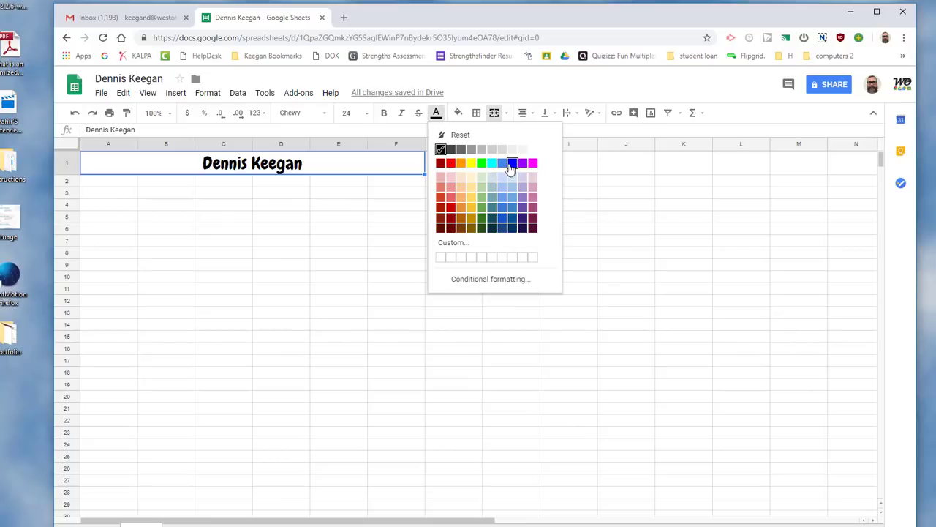
left_click(451, 166)
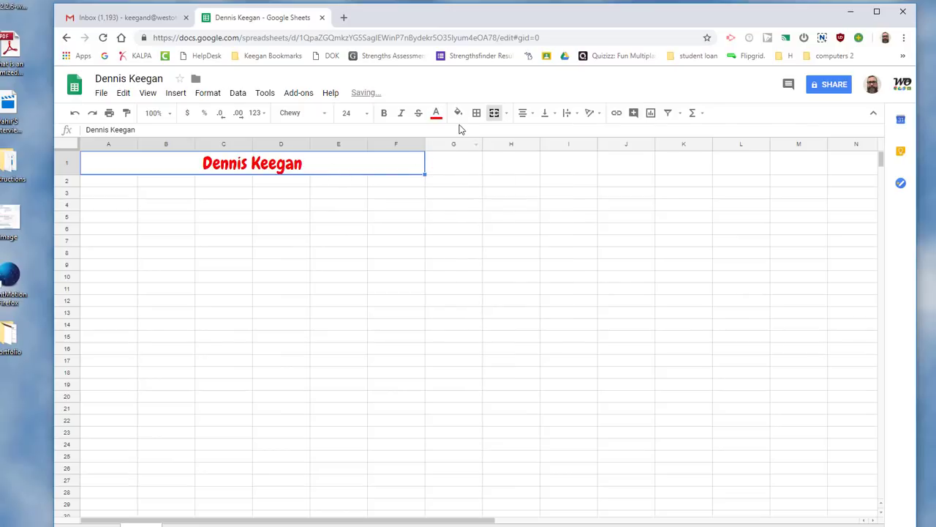
left_click(460, 116)
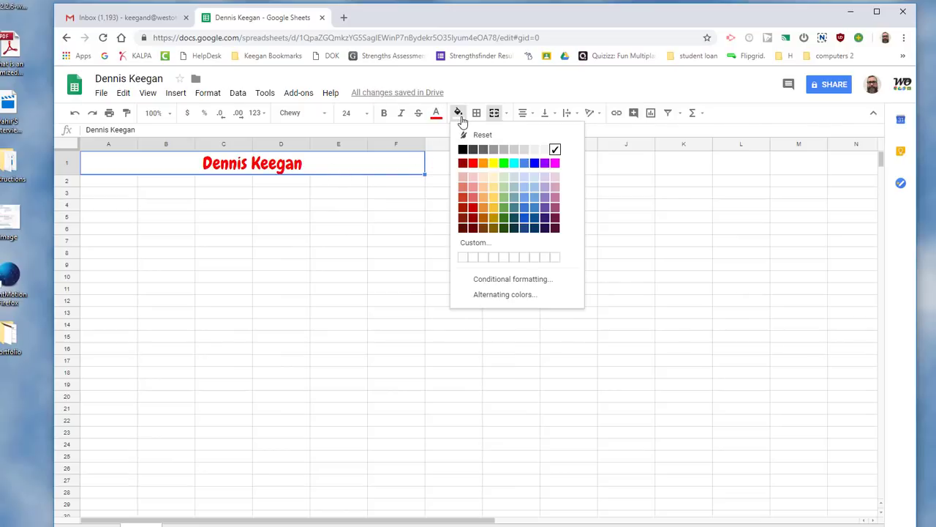
left_click(524, 192)
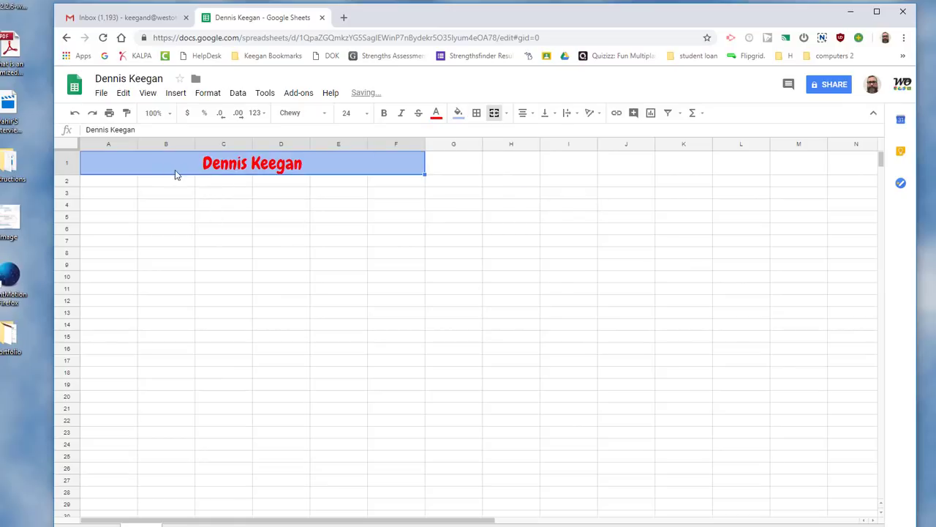
left_click(92, 187)
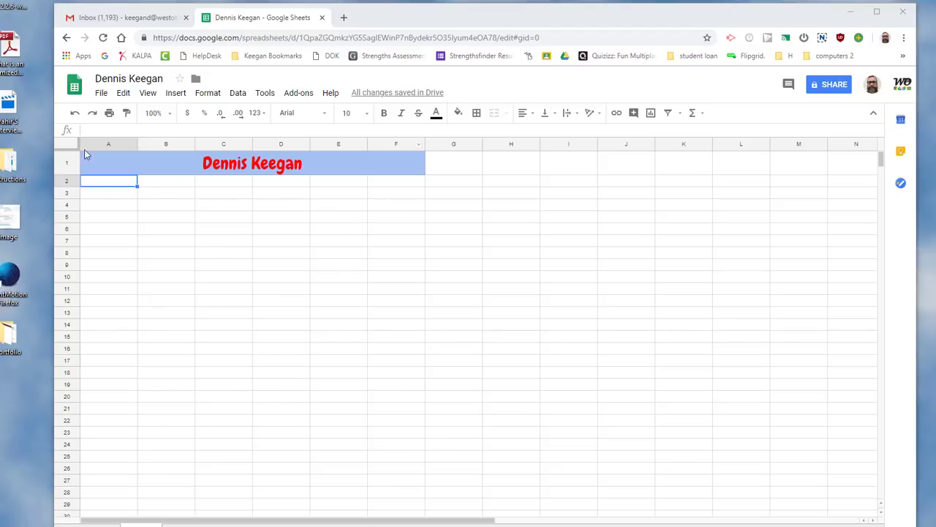
left_click(67, 228)
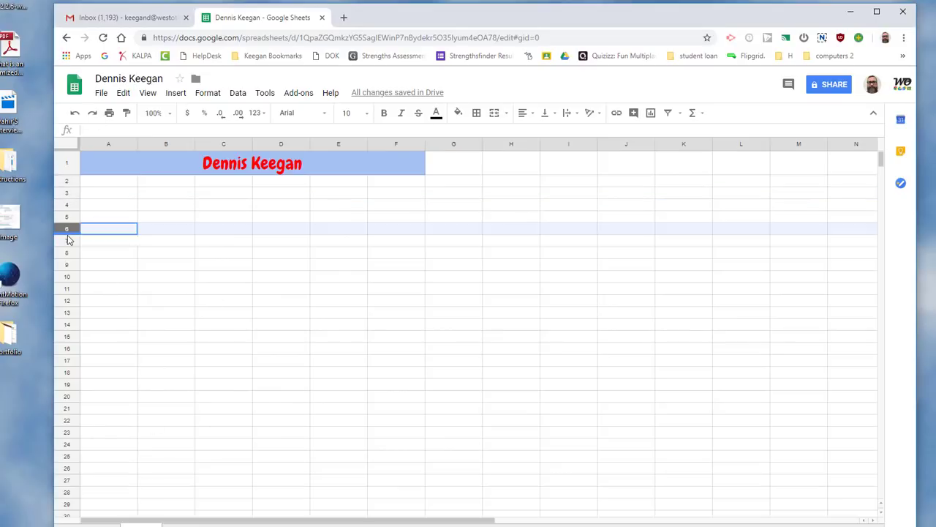
left_click_drag(67, 228, 73, 209)
left_click(70, 232)
left_click(73, 206)
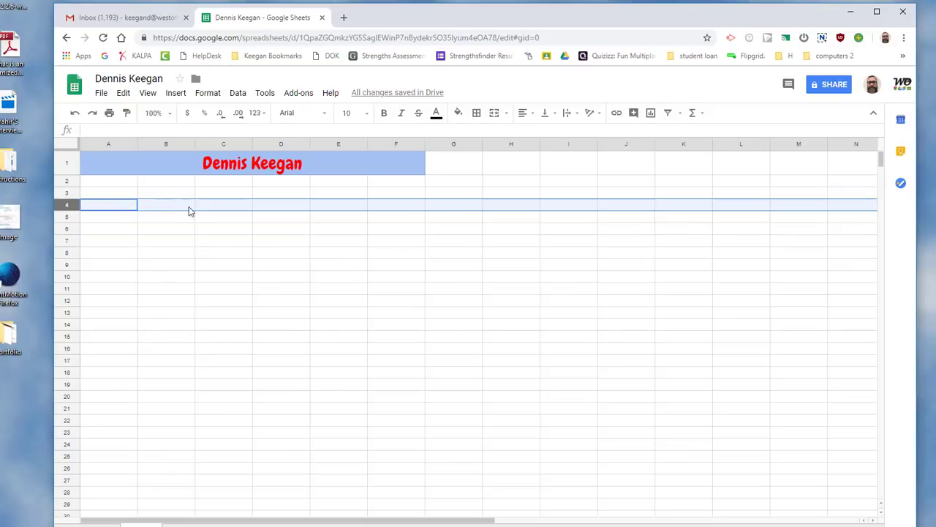
left_click(172, 221)
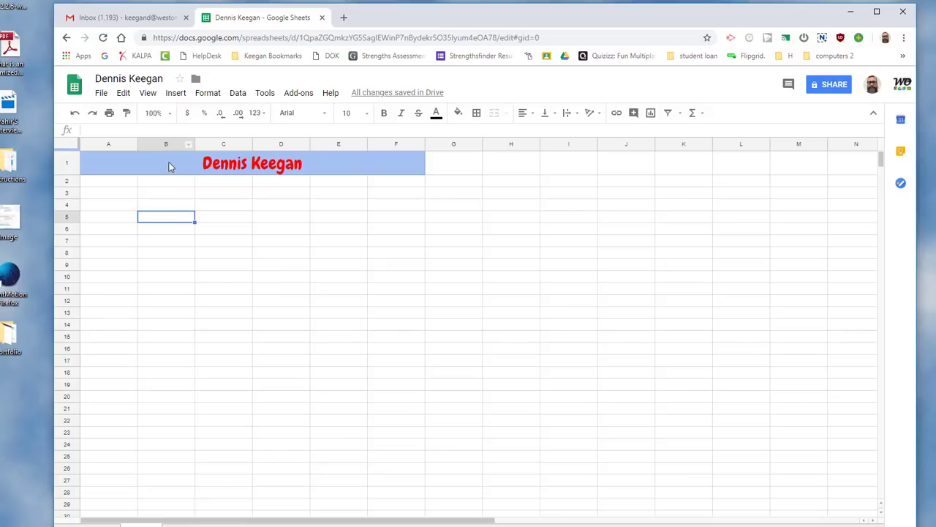
left_click(287, 292)
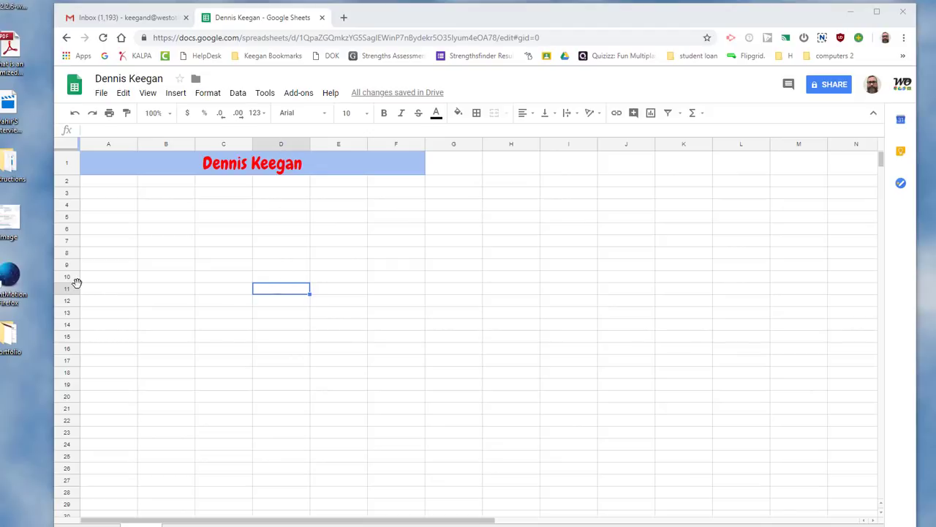
left_click(107, 207)
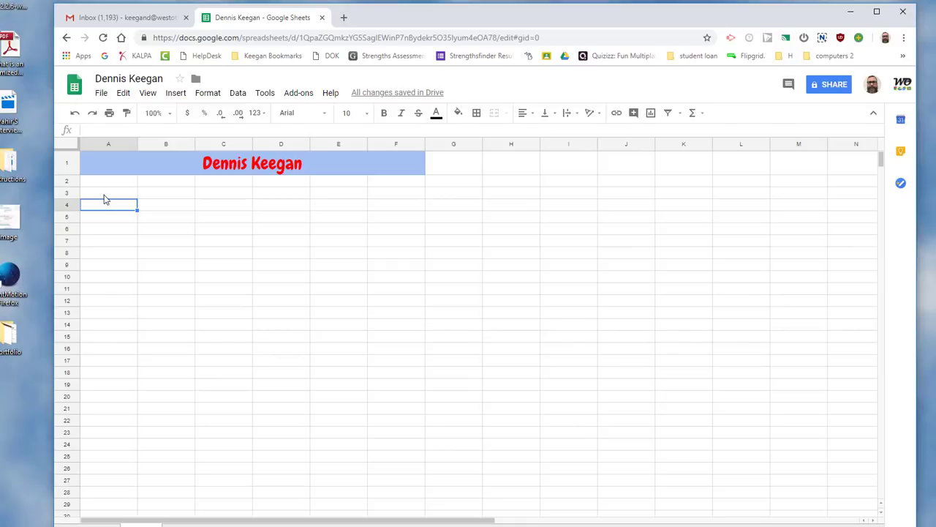
left_click(103, 197)
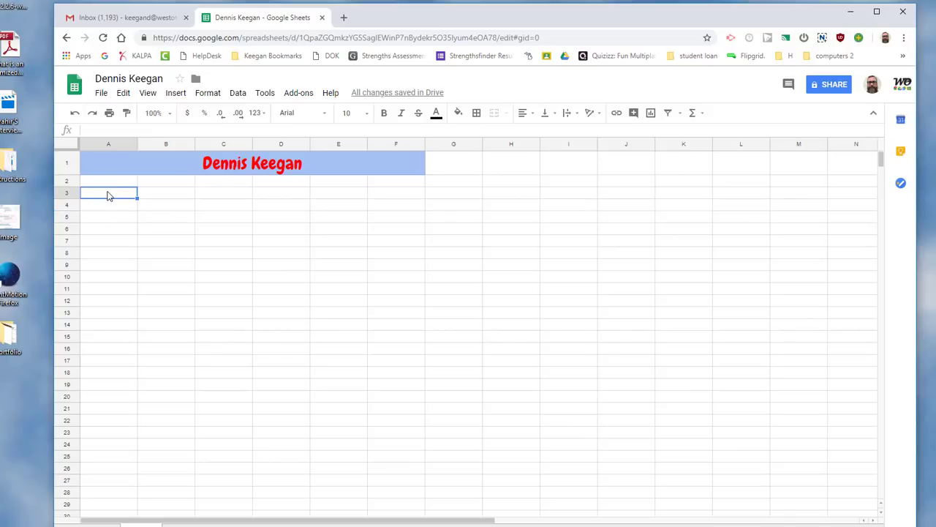
- Enter 1 and 2 in A3:A4 and fill the series down to 14 in A16
type("1")
left_click(108, 209)
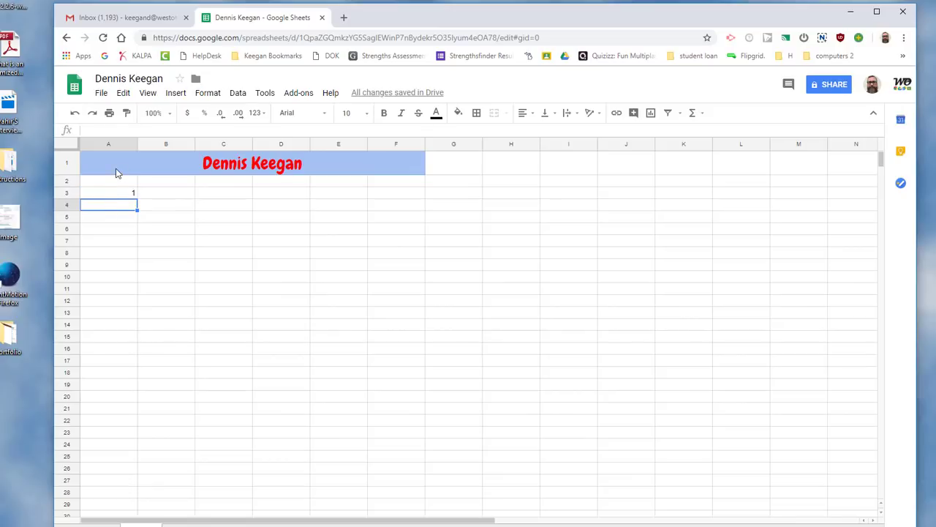
type("2")
left_click(109, 220)
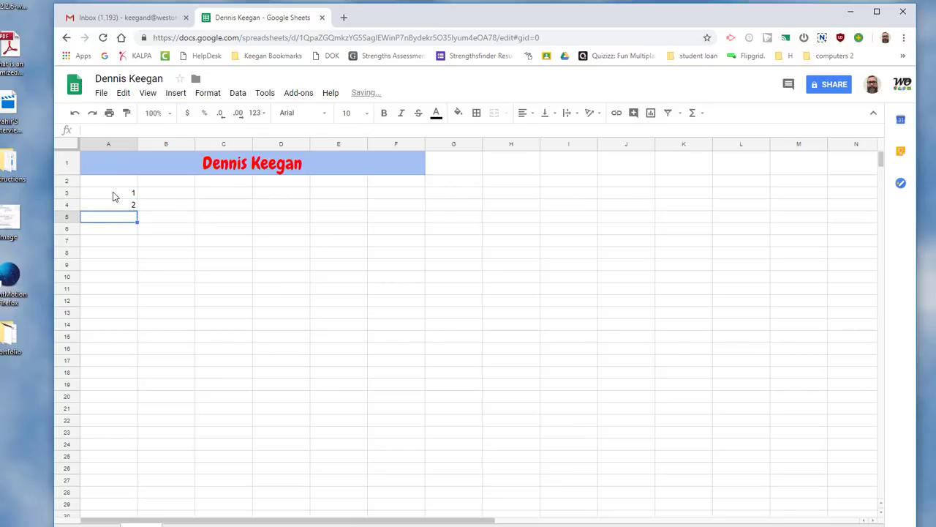
left_click(112, 196)
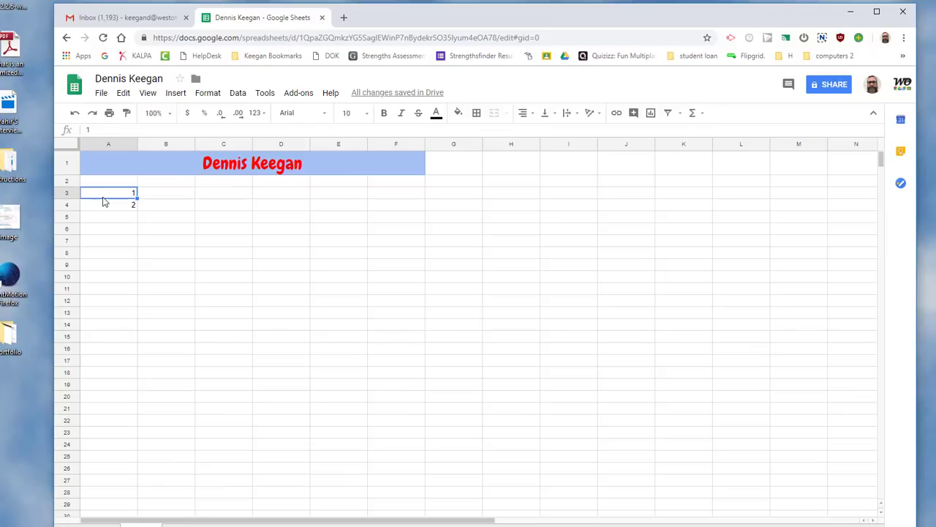
left_click_drag(104, 199, 105, 209)
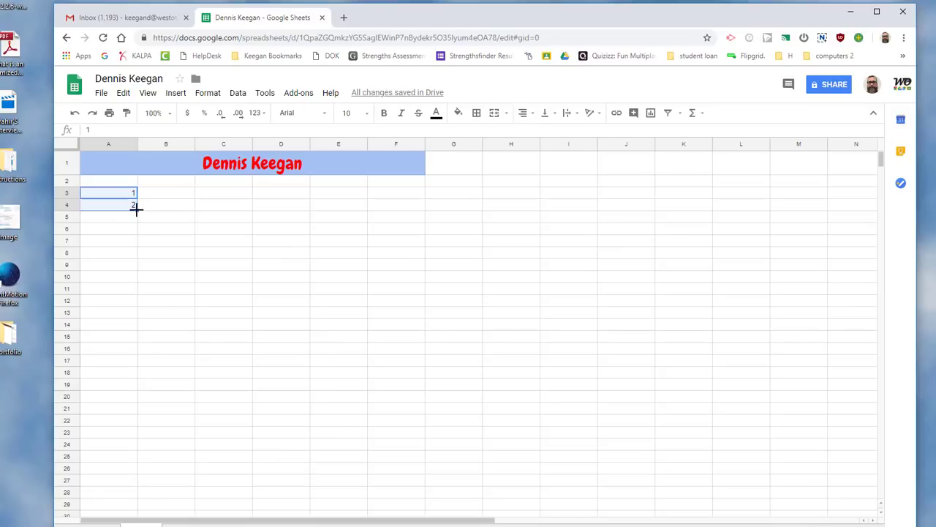
left_click_drag(136, 210, 132, 286)
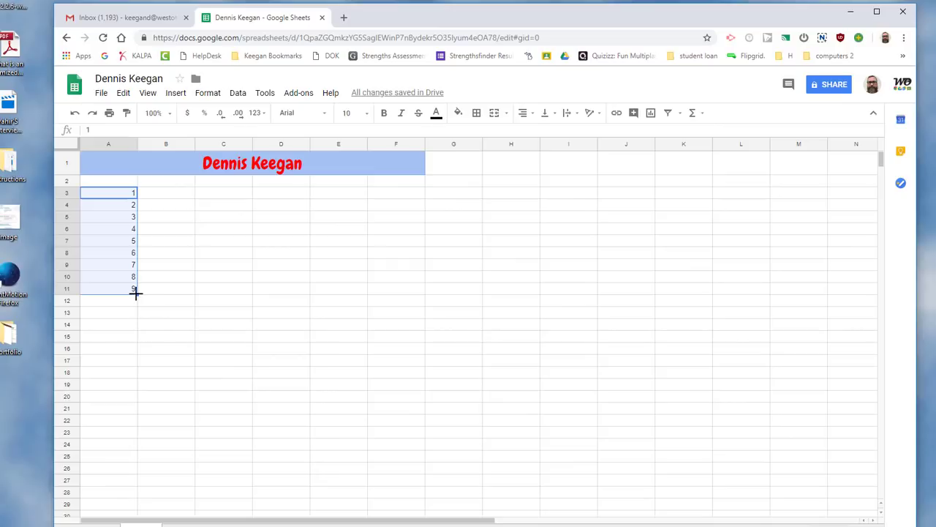
left_click_drag(135, 293, 136, 333)
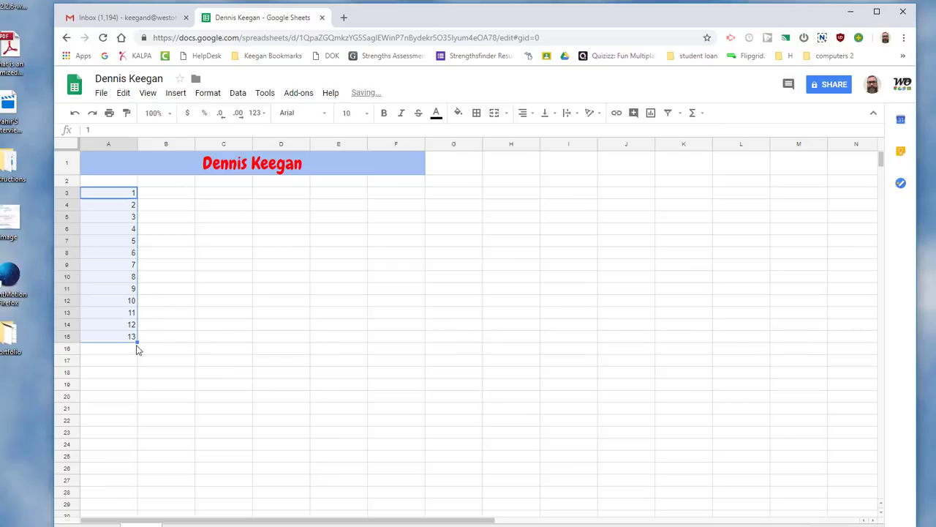
left_click_drag(136, 339, 136, 348)
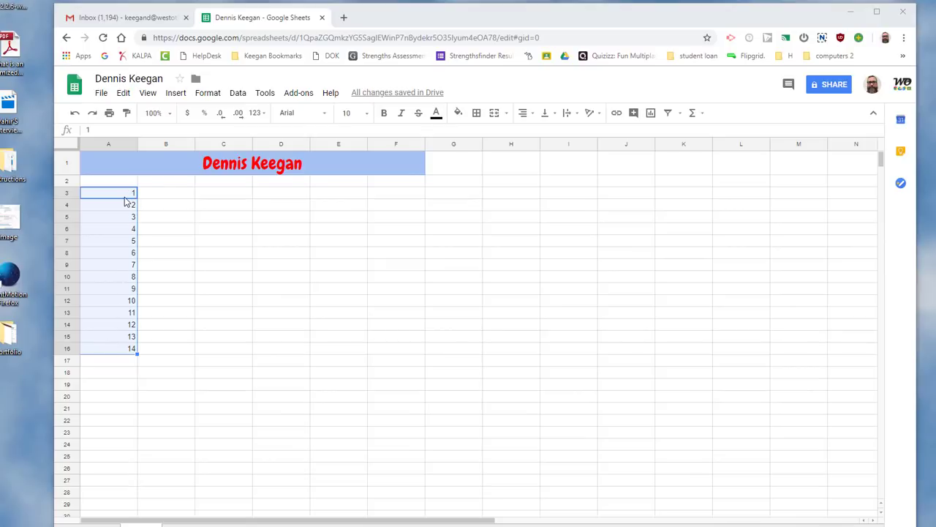
- Enter 5 and 7 in B3:B4 and fill the odd series down to 31 in B16
left_click(175, 197)
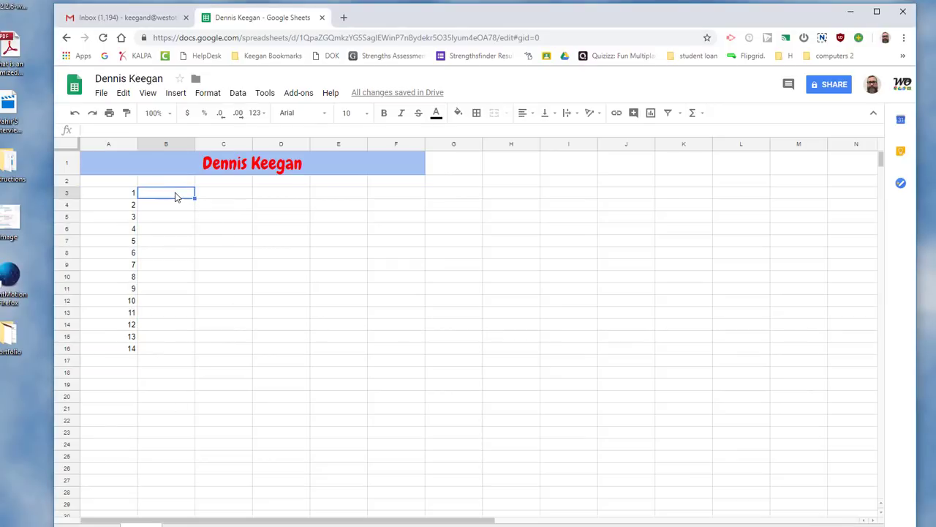
type("5")
key("Return")
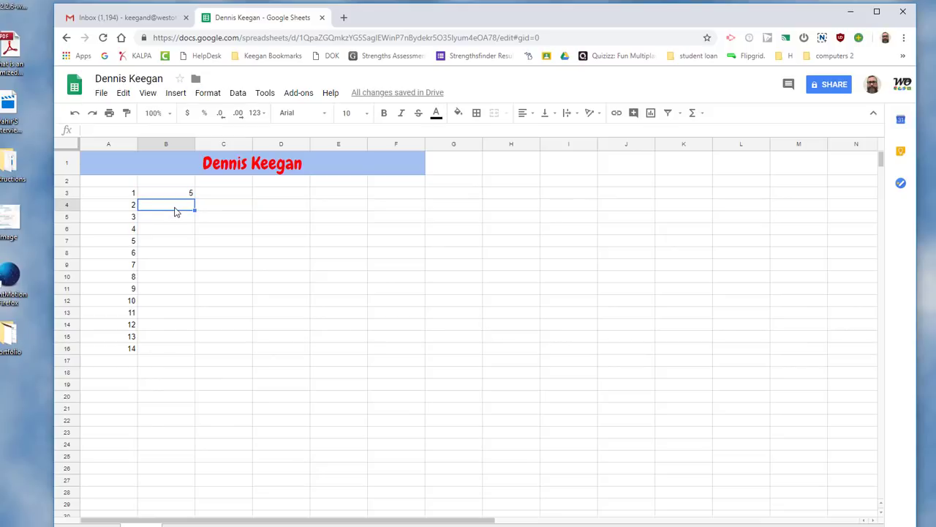
type("7")
key("Return")
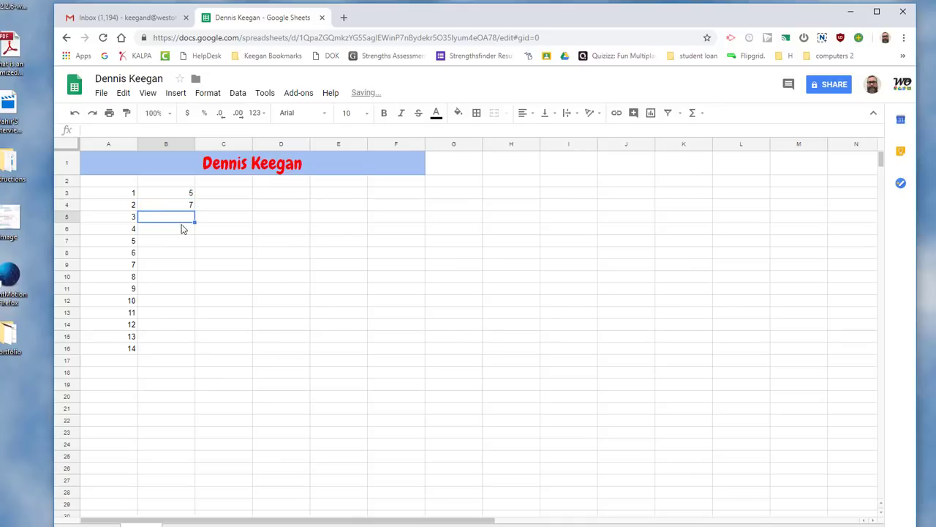
left_click(170, 199)
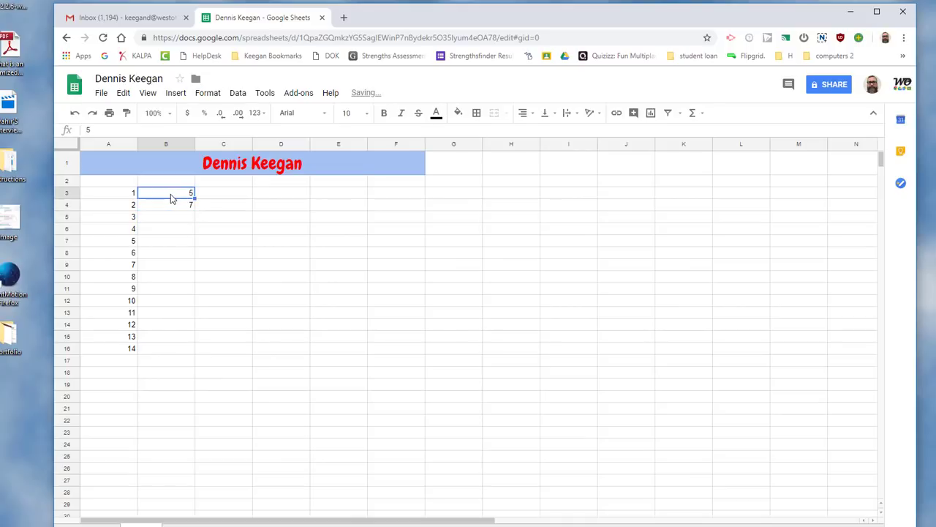
left_click_drag(171, 197, 173, 210)
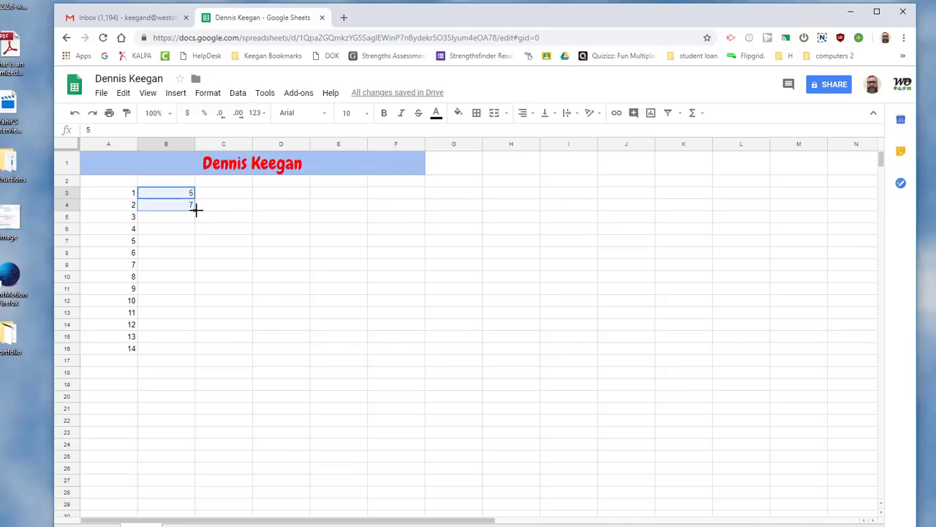
left_click_drag(194, 209, 186, 354)
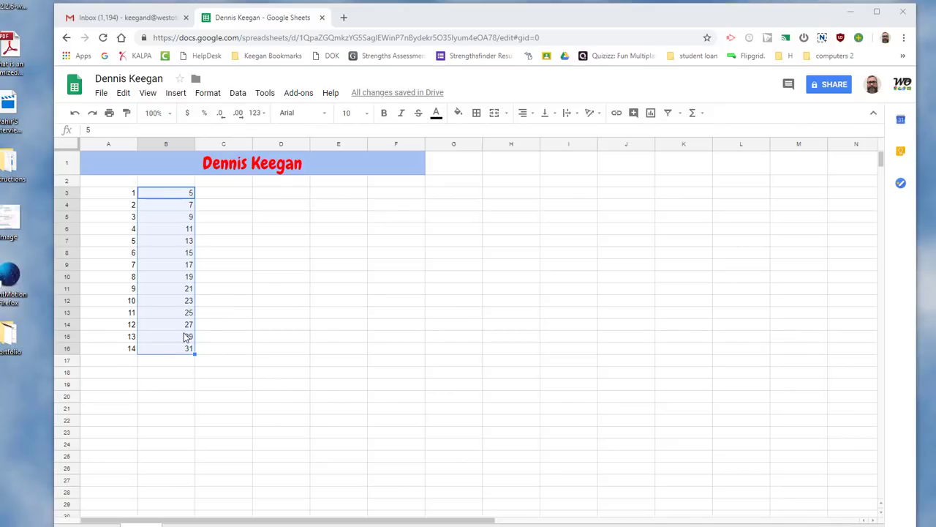
left_click(247, 315)
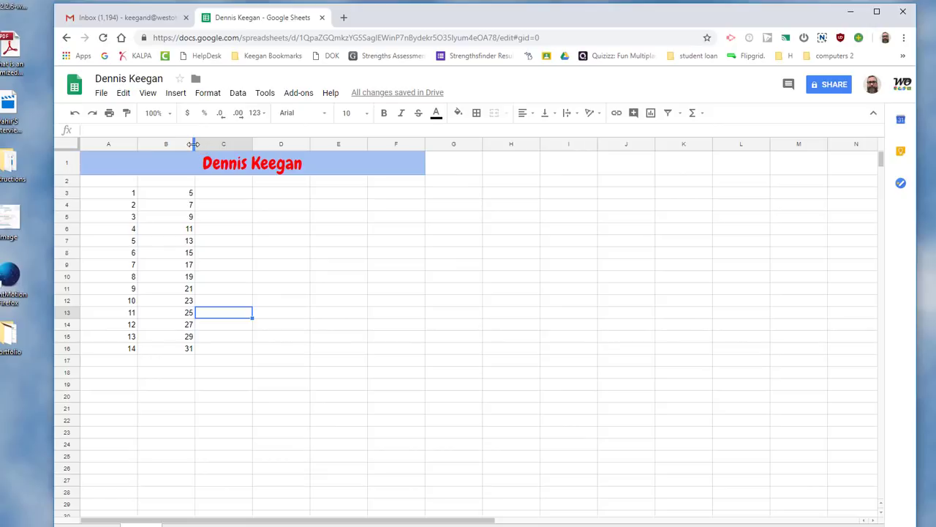
- Narrow columns B and A to fit their numbers
left_click_drag(194, 144, 163, 143)
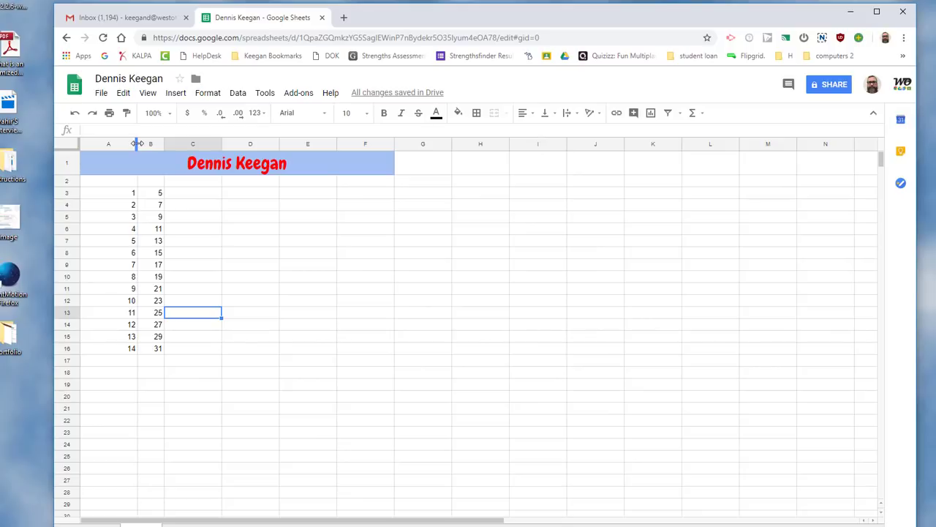
left_click_drag(136, 143, 107, 146)
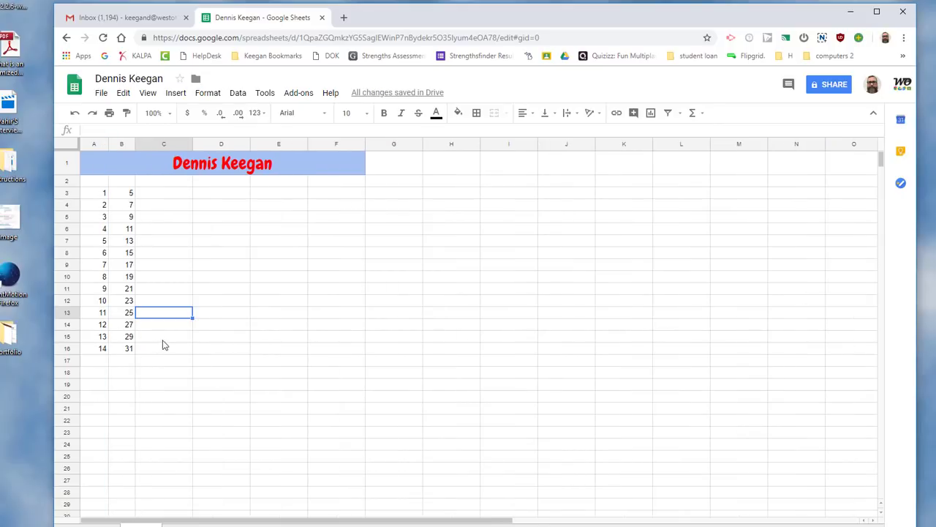
- Enter the formula =A3+B3 in C3, giving 6
left_click(171, 194)
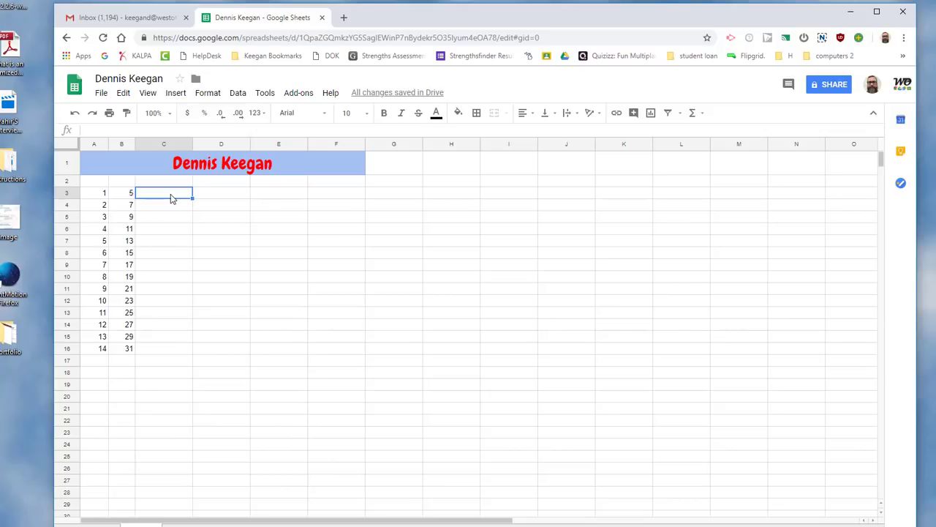
type("=")
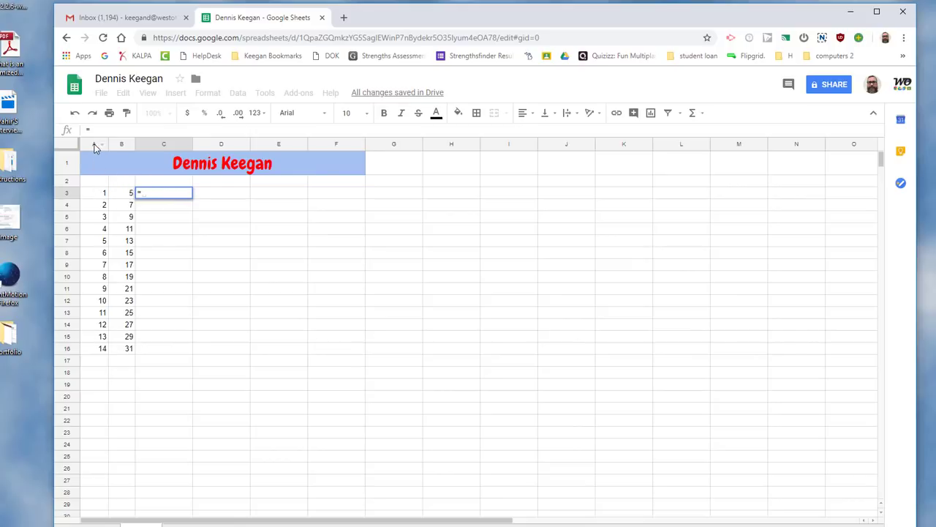
left_click(92, 195)
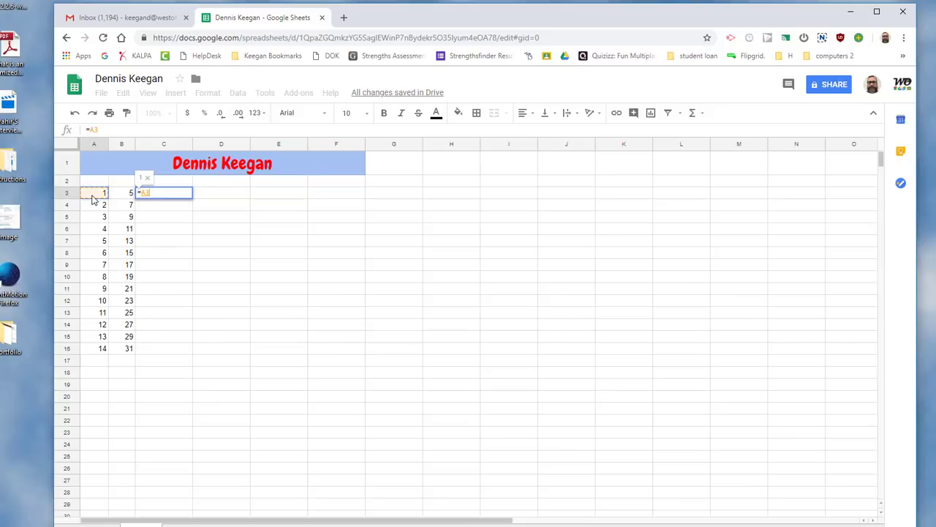
type("+")
left_click(123, 196)
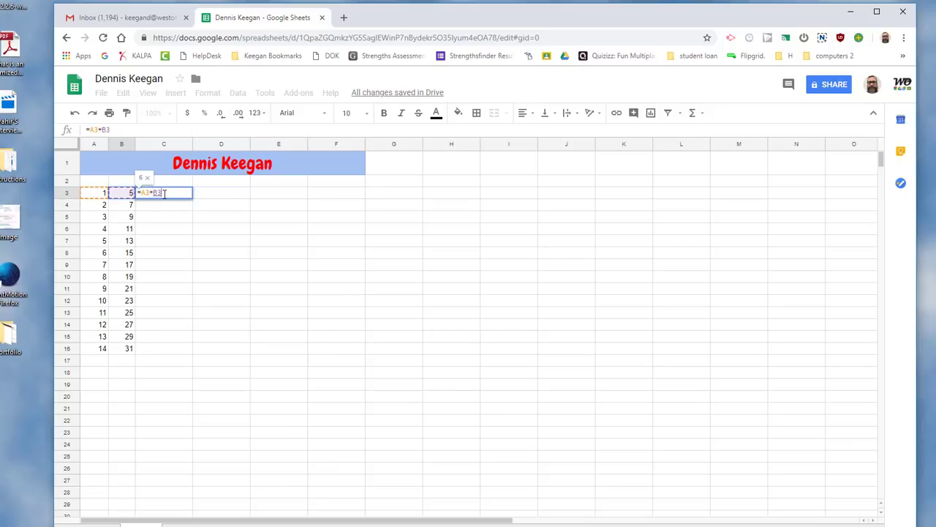
key("Return")
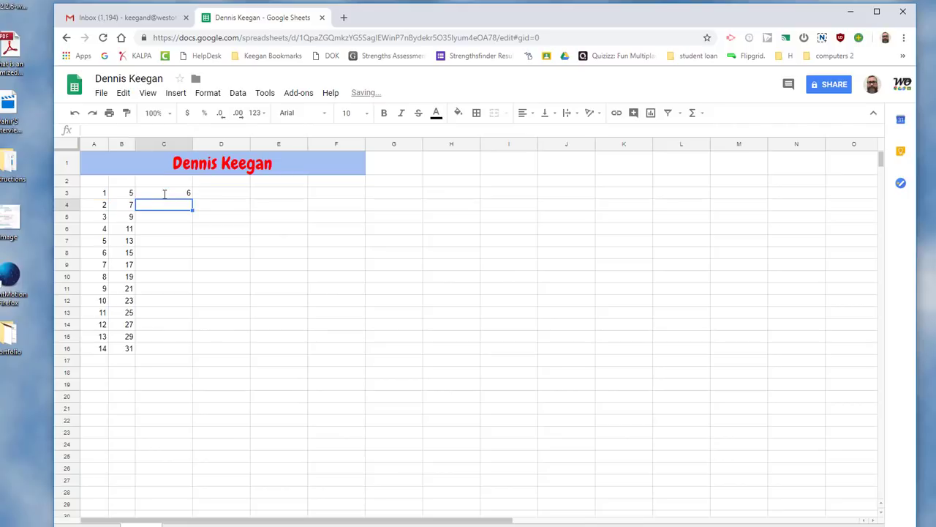
left_click(165, 196)
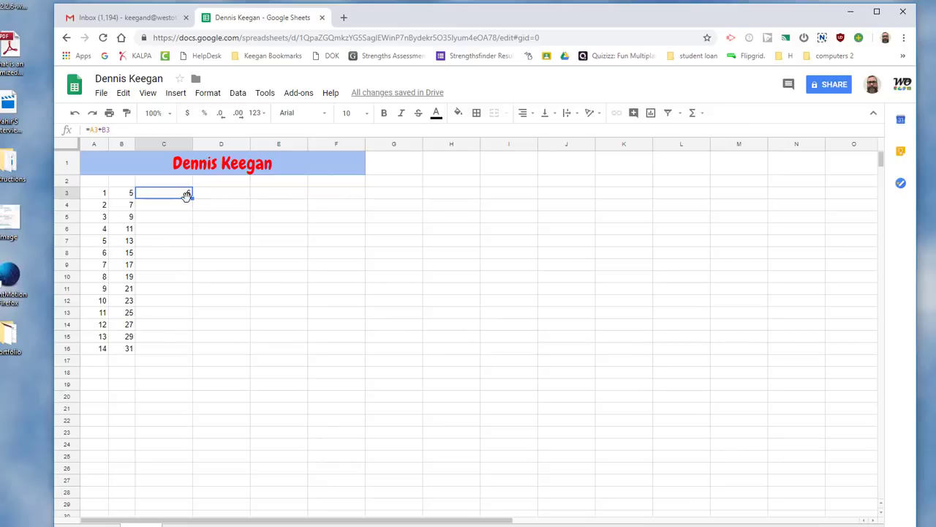
left_click(127, 197)
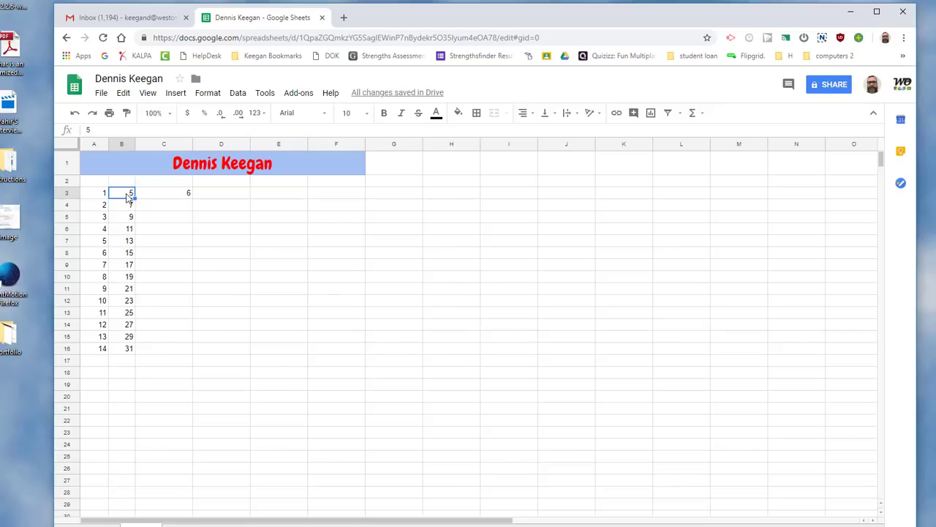
type("10")
key("Return")
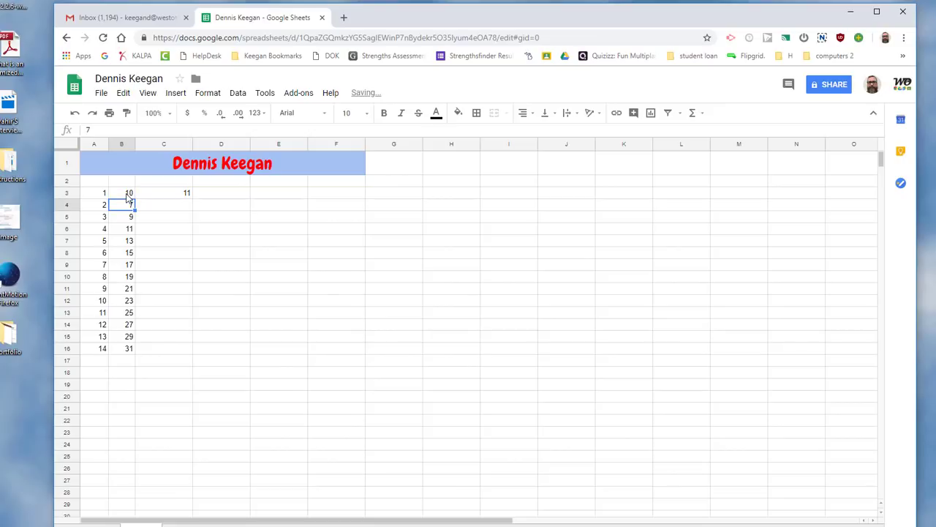
left_click(164, 195)
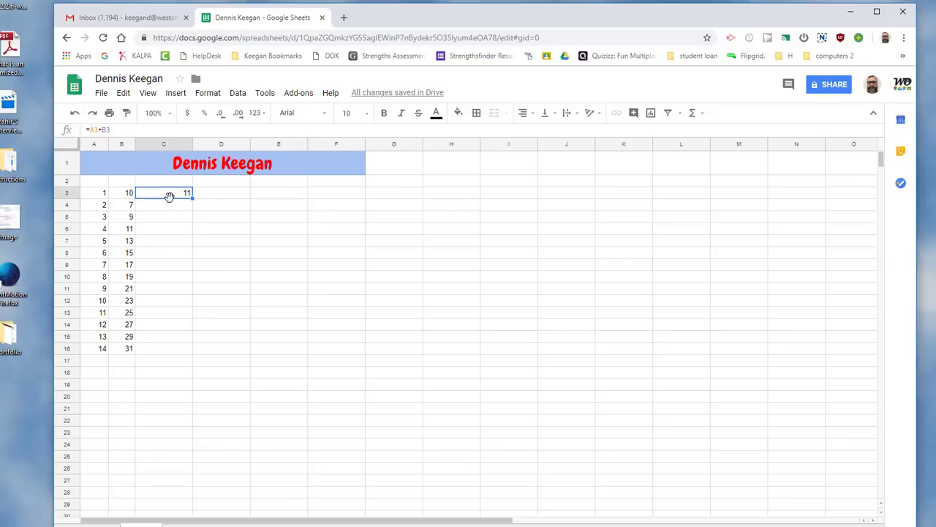
left_click(130, 195)
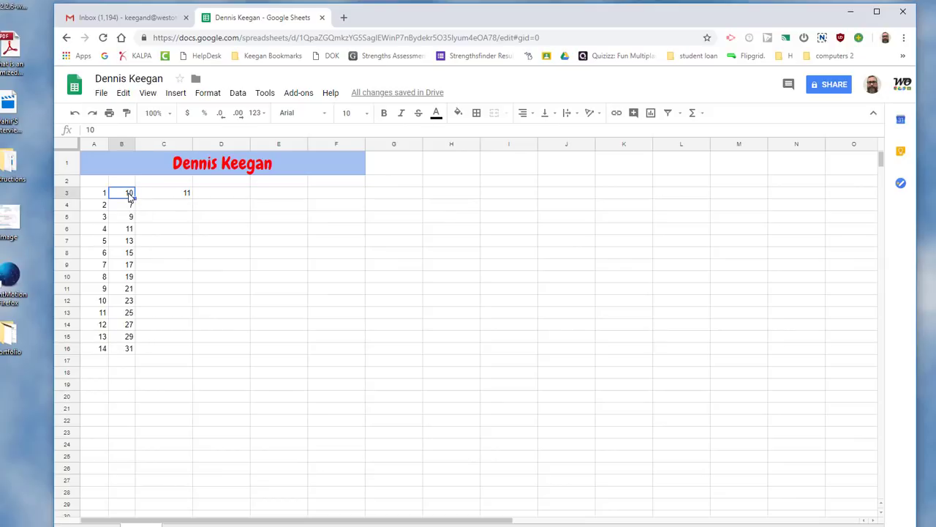
type("5")
left_click(179, 208)
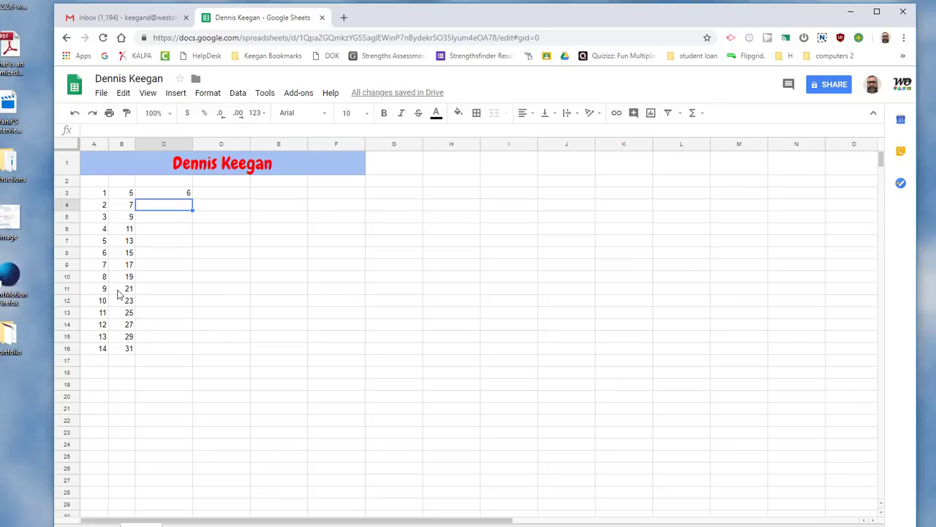
- Fill the C3 sum formula down column C to row 16
left_click(180, 194)
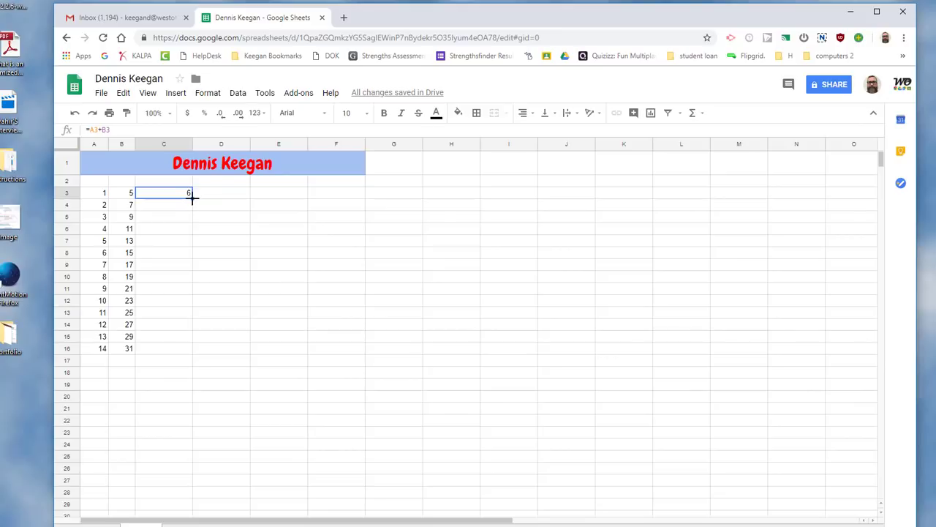
left_click_drag(191, 198, 183, 345)
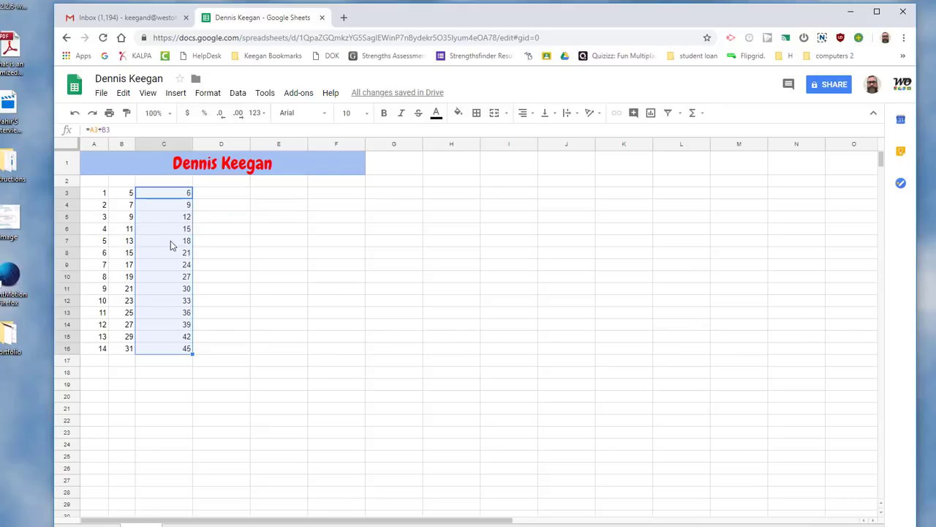
left_click(183, 278)
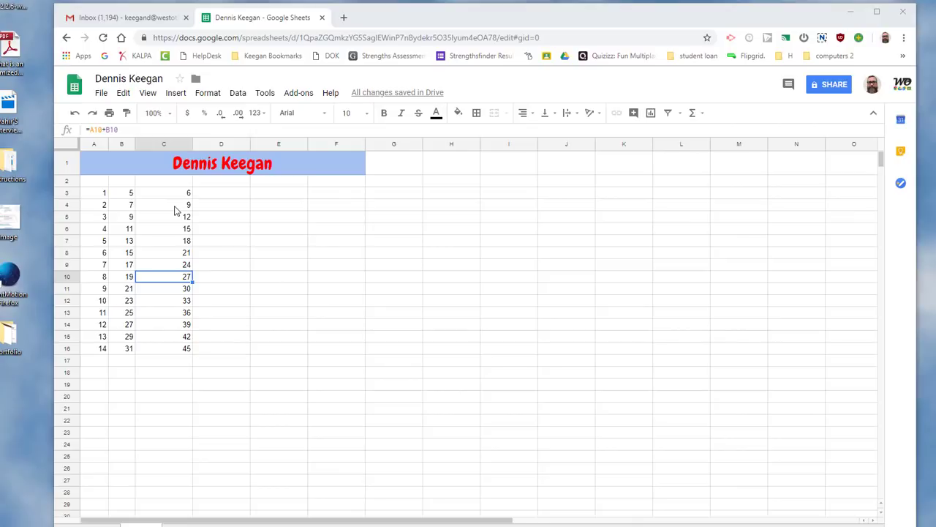
- Delete the copied sums from C4 through C16
left_click(176, 211)
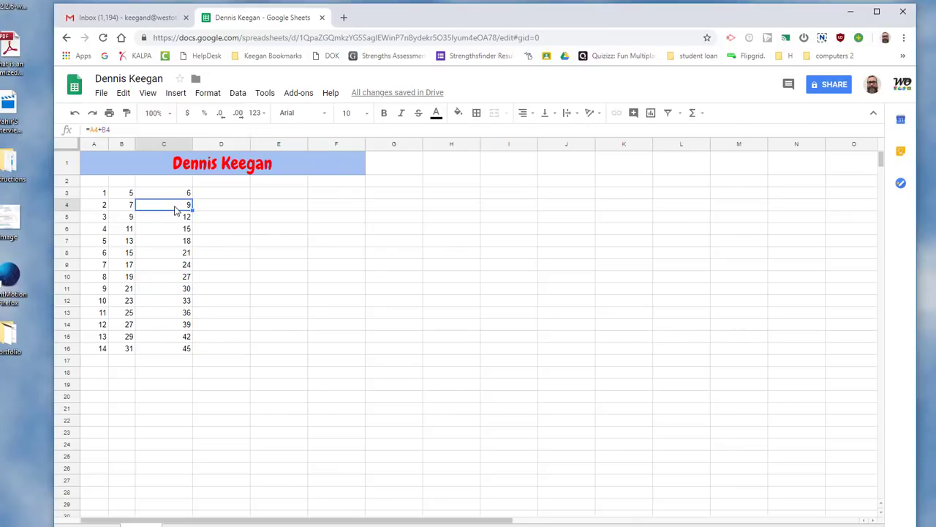
left_click_drag(176, 211, 172, 351)
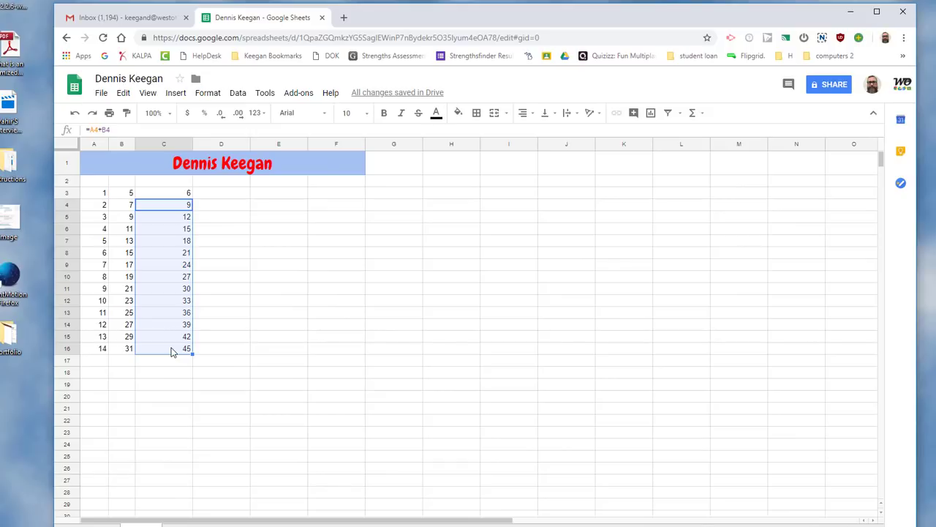
key("Delete")
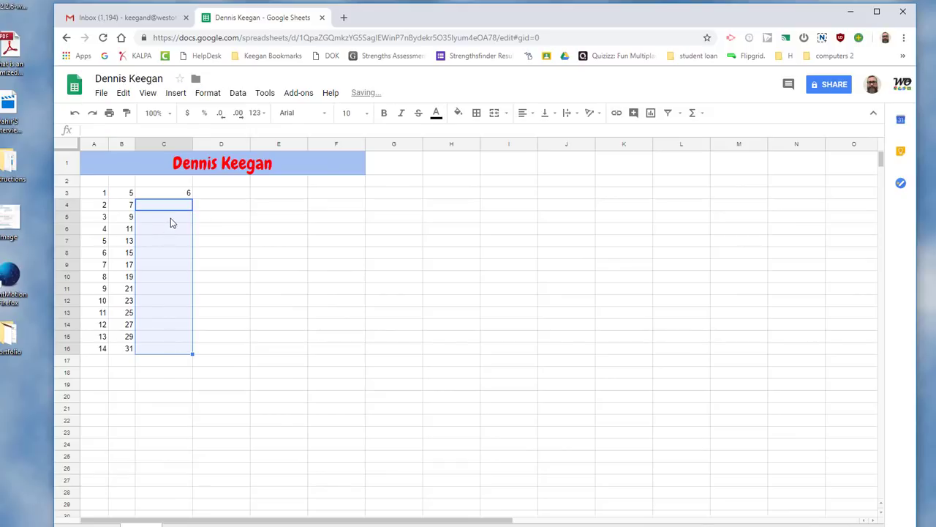
left_click(222, 205)
- Enter the formula =A4*B4 in C4, giving 14
left_click(168, 212)
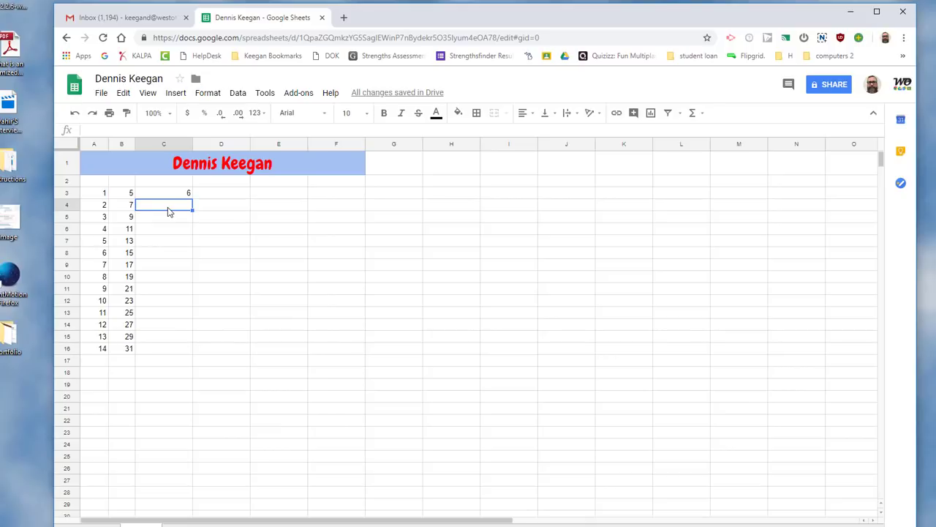
type("=")
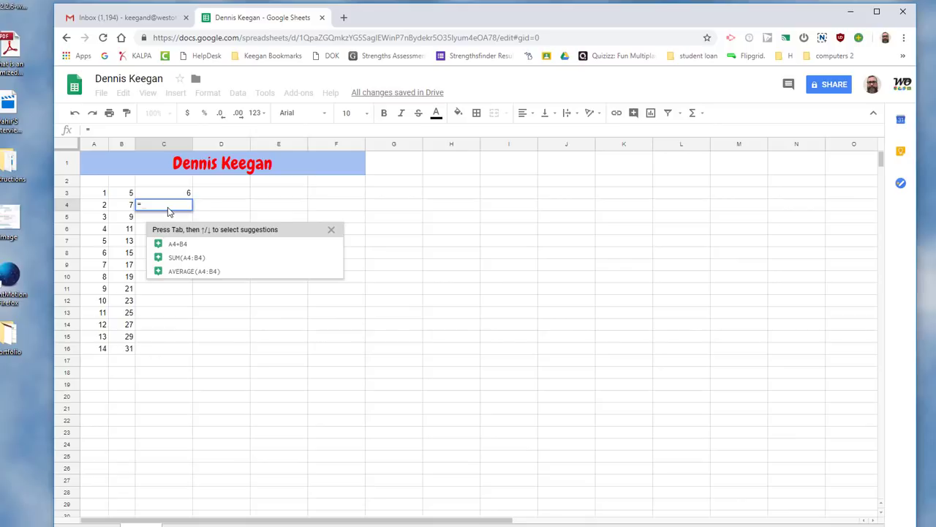
left_click(98, 209)
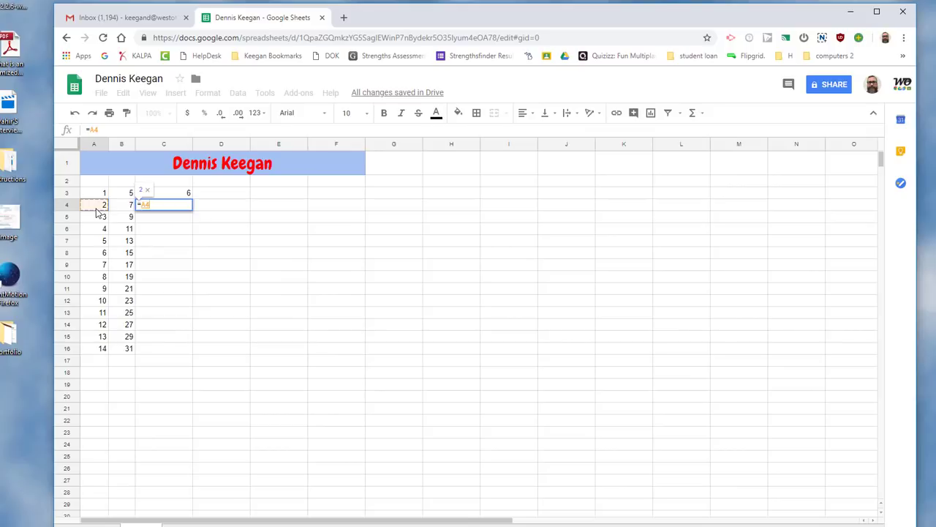
type("*")
left_click(123, 208)
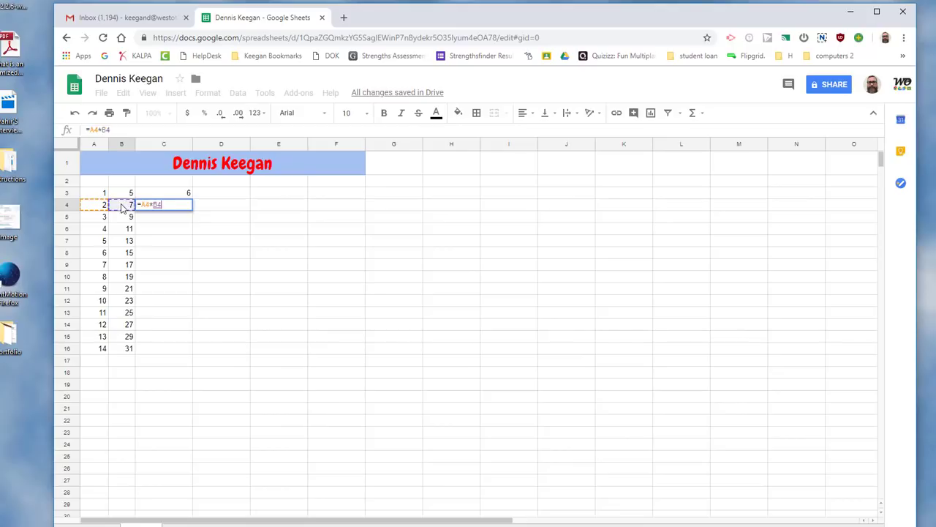
key("Return")
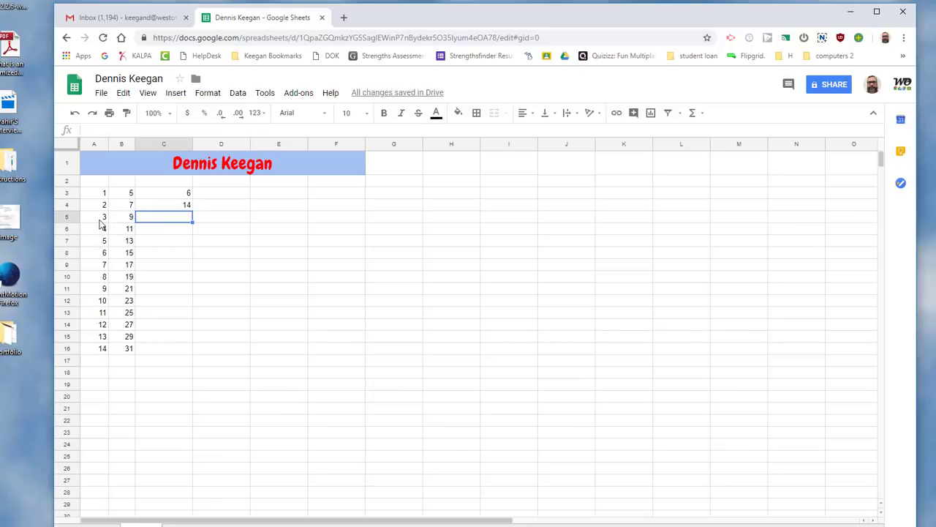
- Enter the formula =A5-B5 in C5 so it shows -6
type("=")
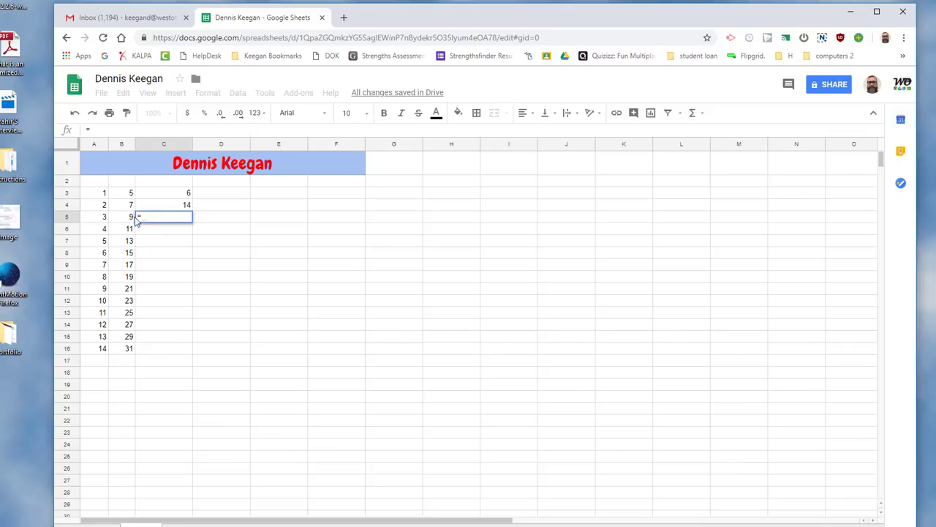
left_click(93, 222)
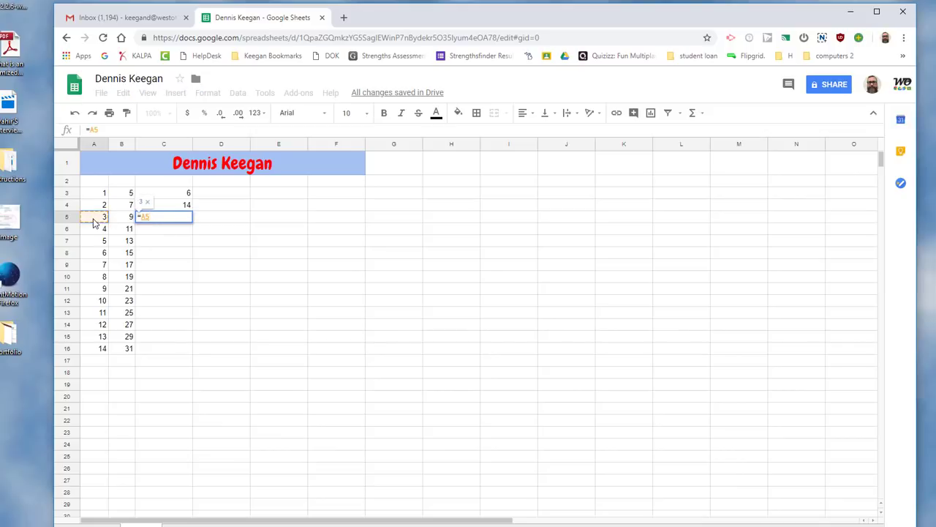
type("-")
left_click(120, 220)
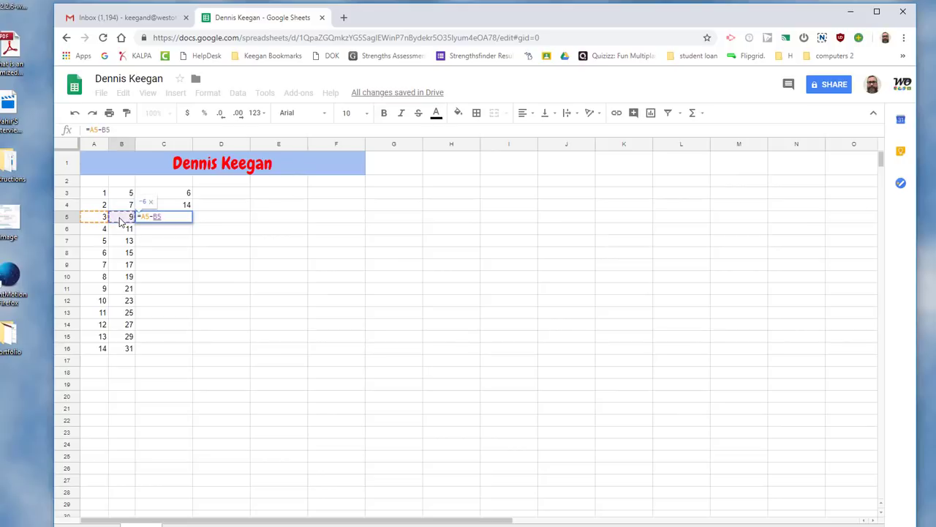
key("Return")
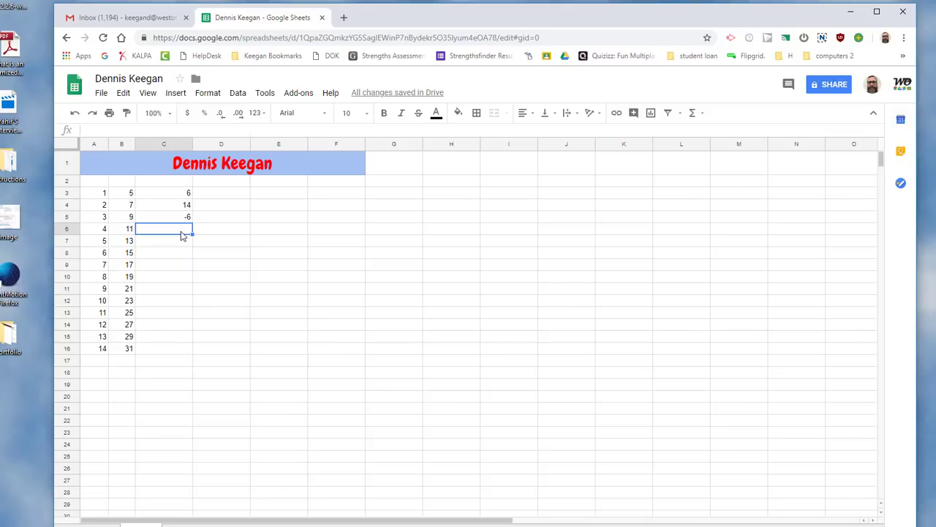
- Enter the formula =A6/B6 in C6 so it shows 0.3636363636
type("=")
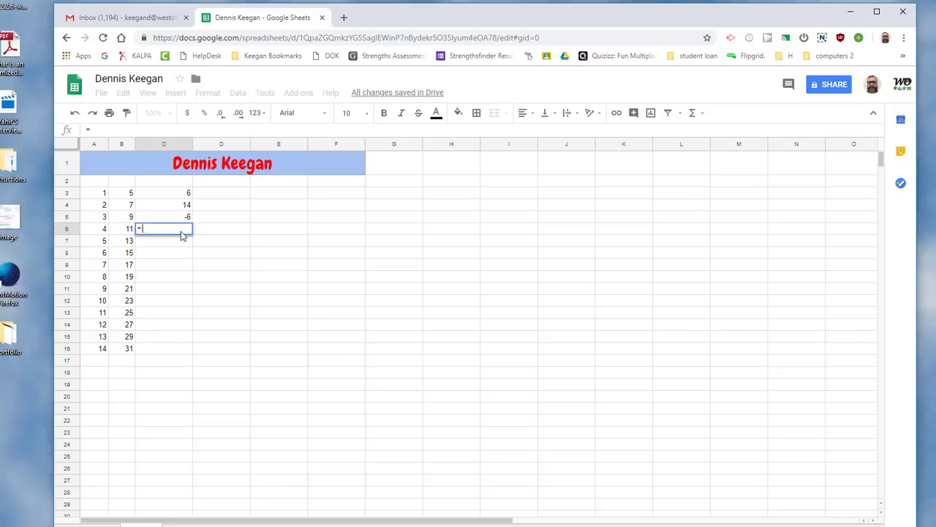
left_click(103, 232)
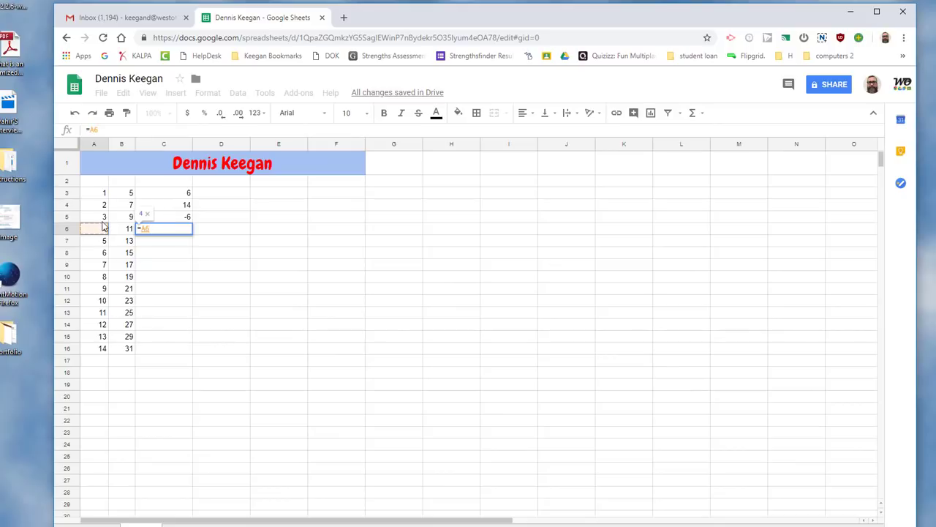
type("/")
left_click(129, 232)
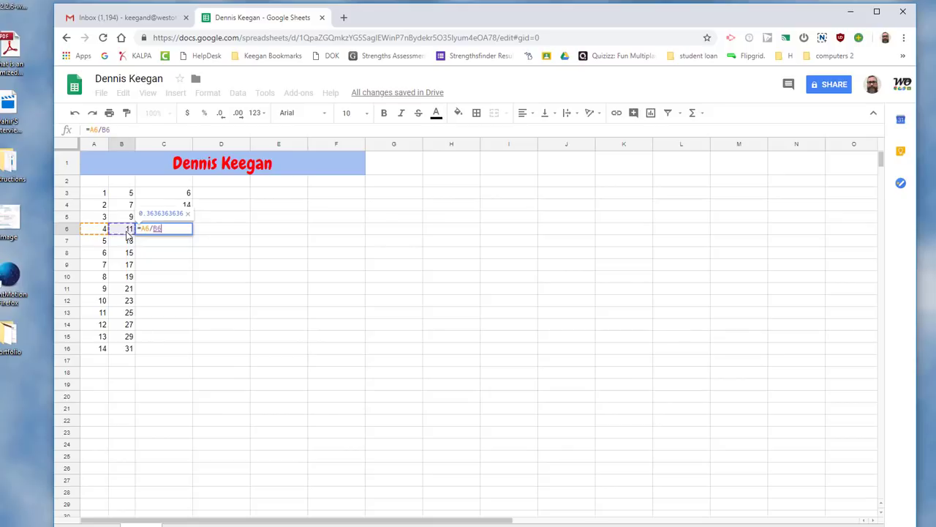
key("Return")
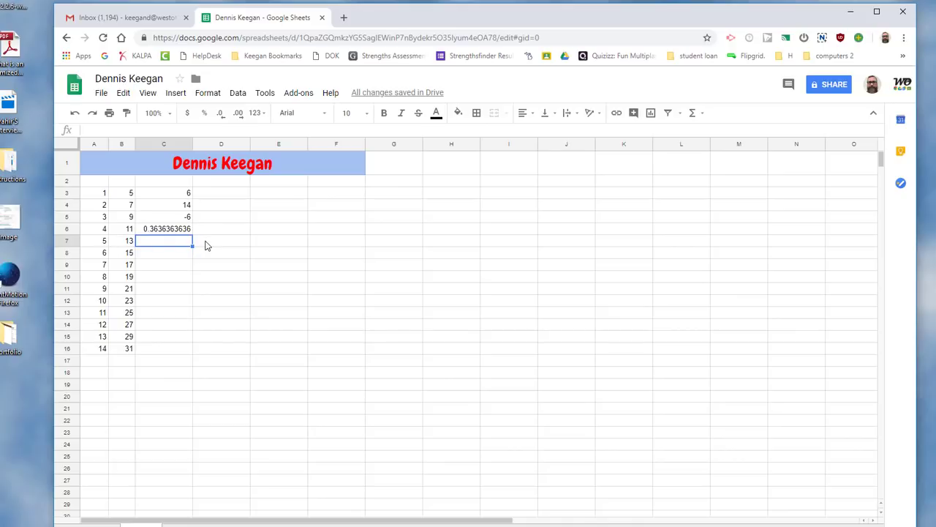
- Enter =A8+B8 in C8, showing 21, leaving C7 empty
left_click(169, 257)
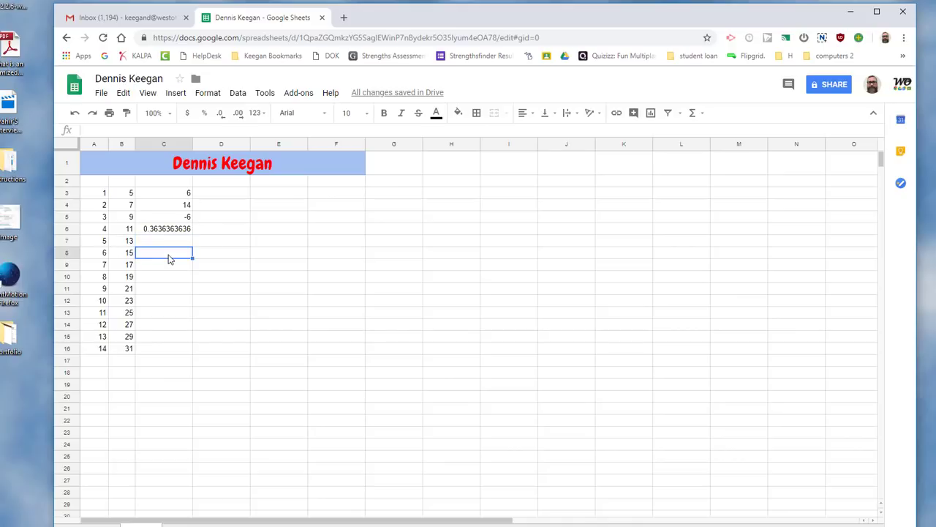
type("=")
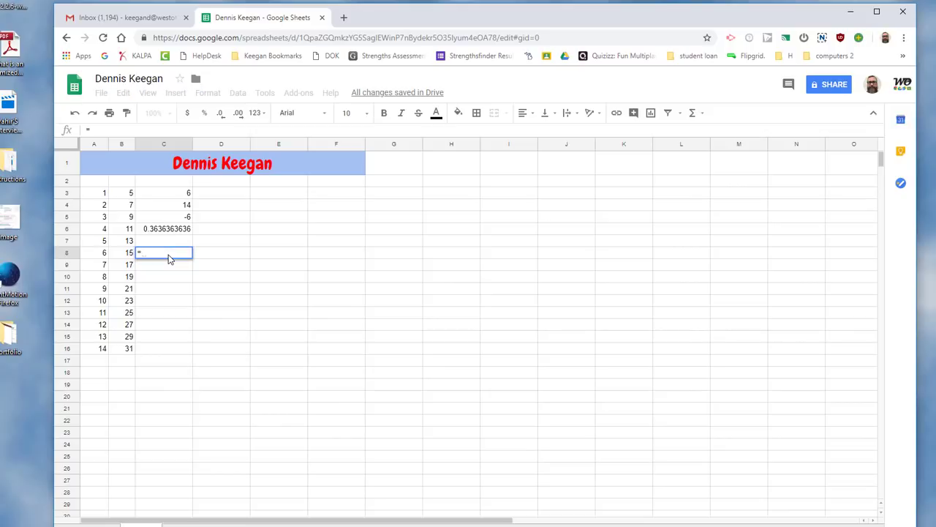
left_click(102, 255)
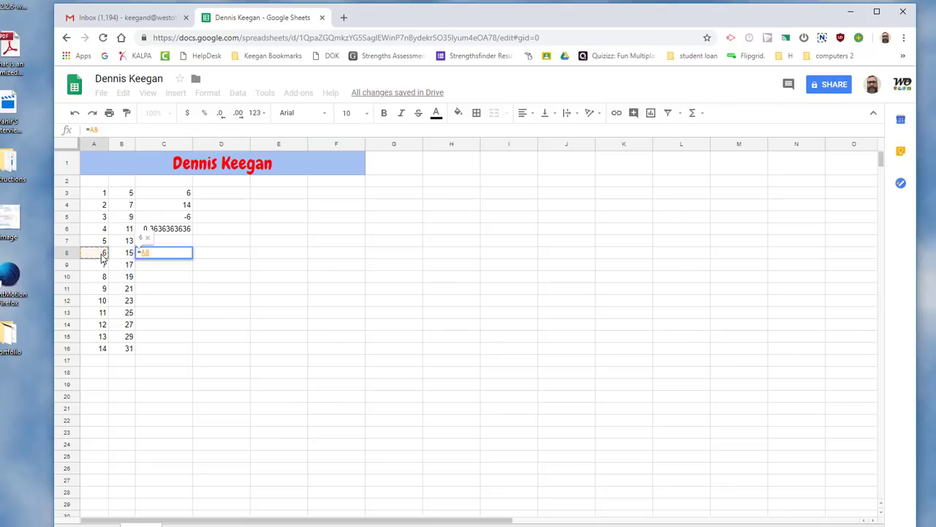
type("+")
left_click(126, 254)
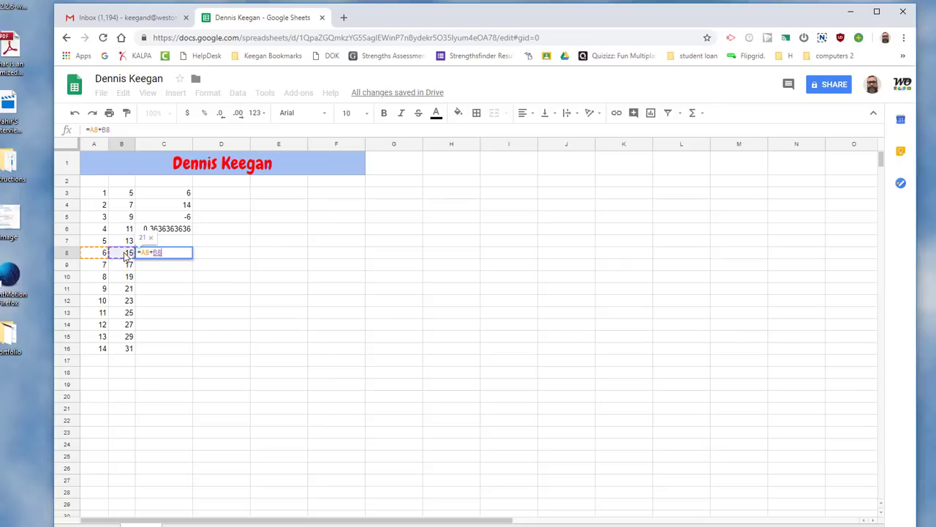
key("Return")
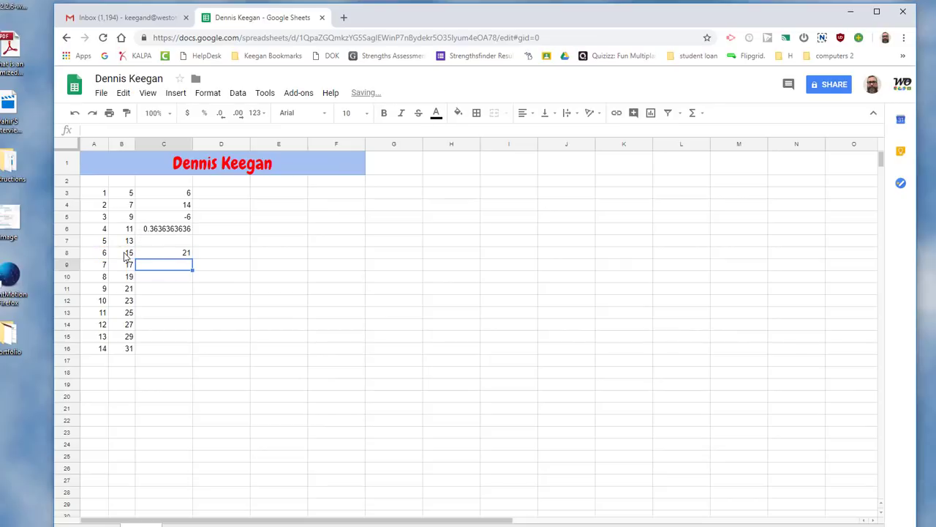
left_click(177, 255)
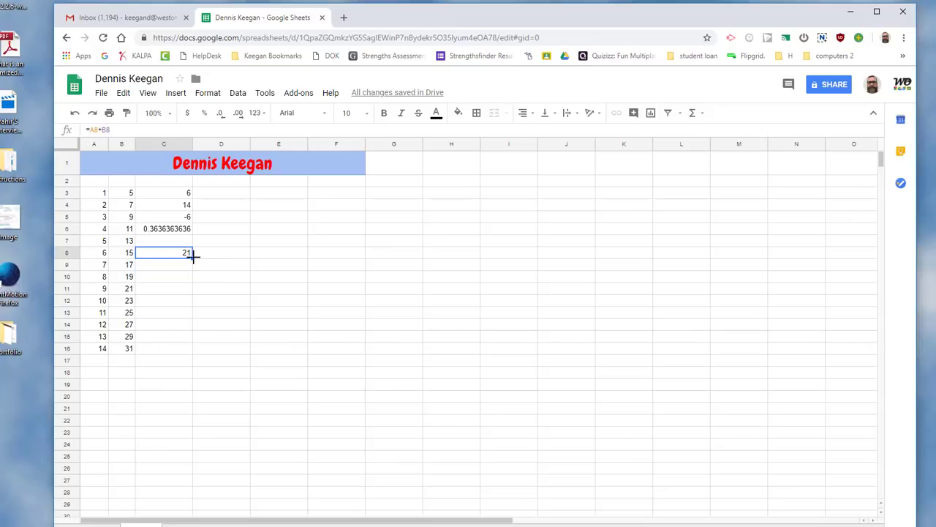
- Fill the C8 sum formula down to C16, giving 24 through 45
left_click_drag(192, 255, 192, 349)
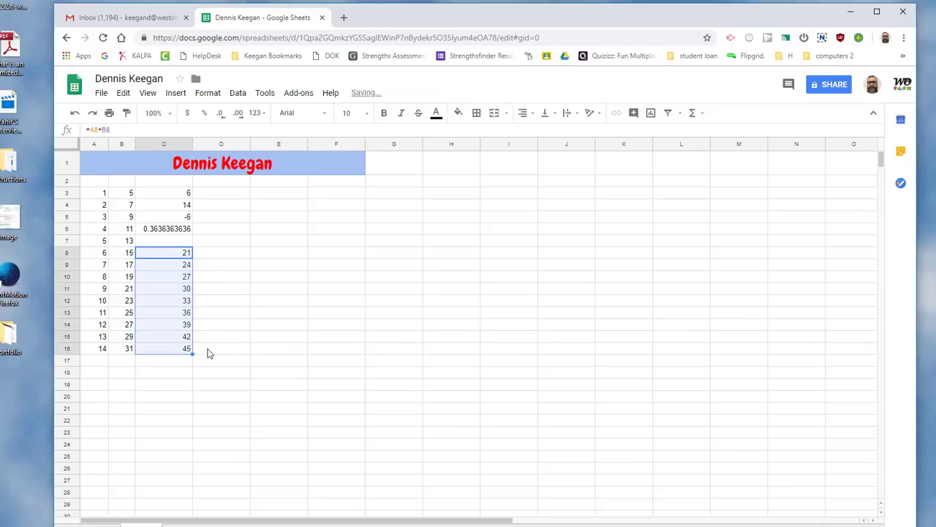
left_click(278, 342)
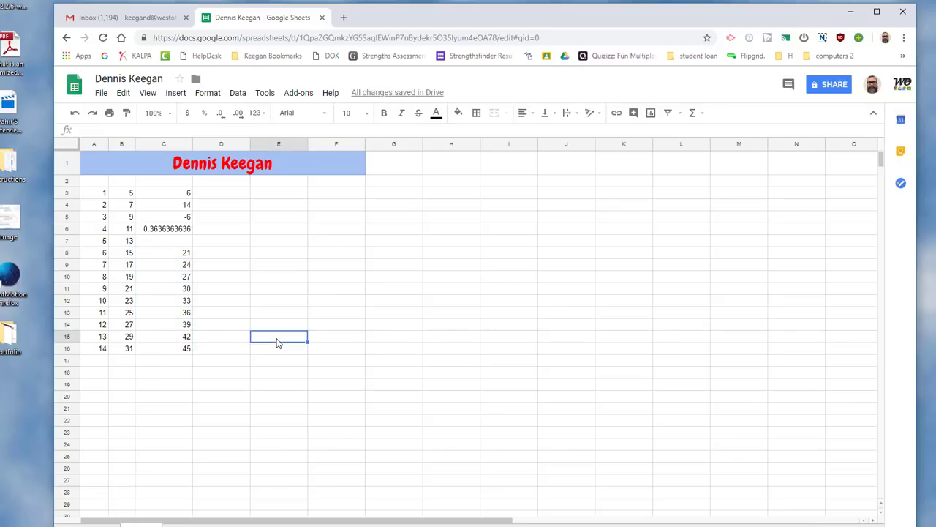